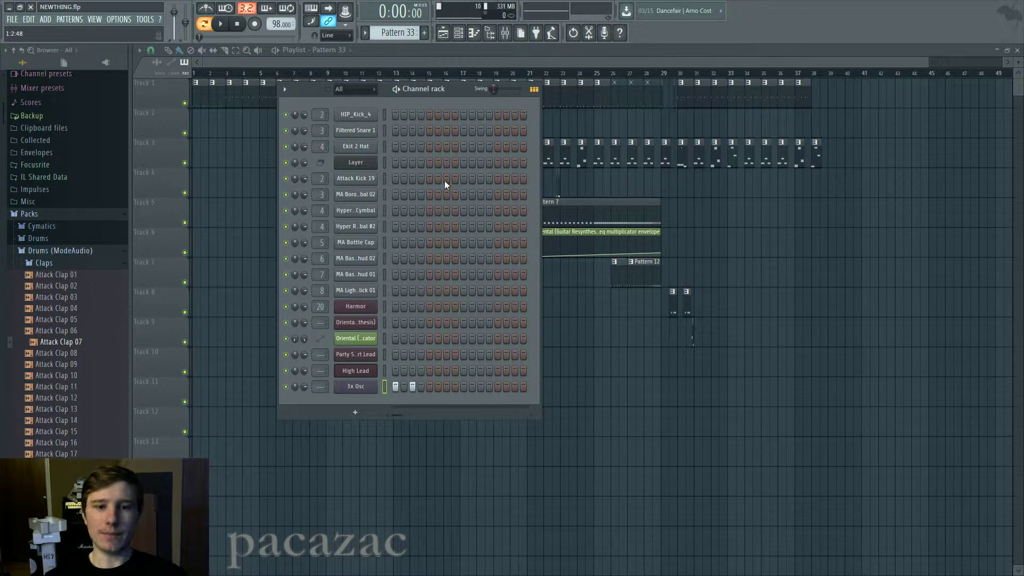
Step: Move the channel rack aside and bring up MA Borough Cymbal 02's channel settings (cut group 1)
{"action": "left_click_drag", "start_coordinate": [457, 89], "coordinate": [480, 101]}
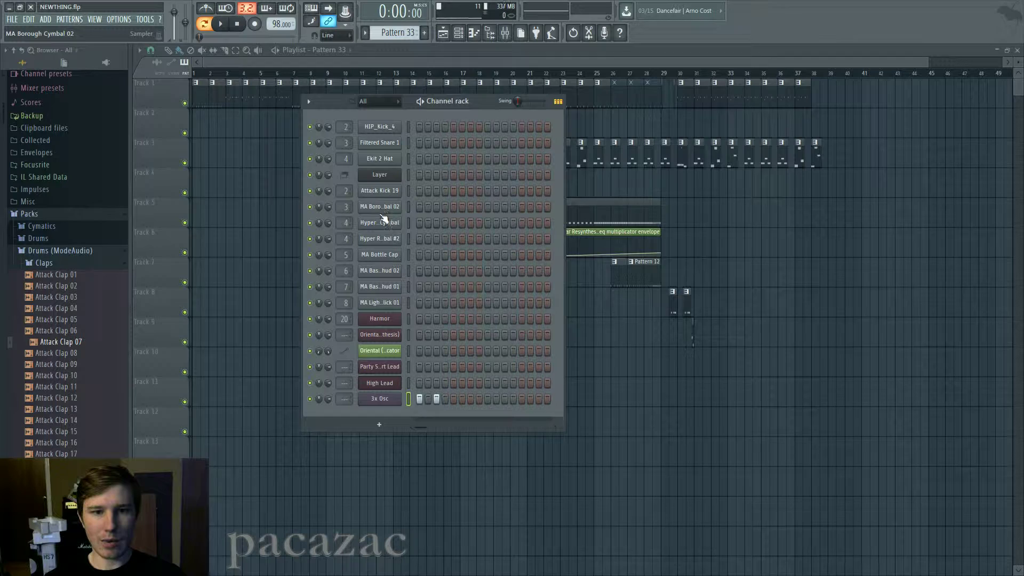
{"action": "left_click", "coordinate": [382, 209]}
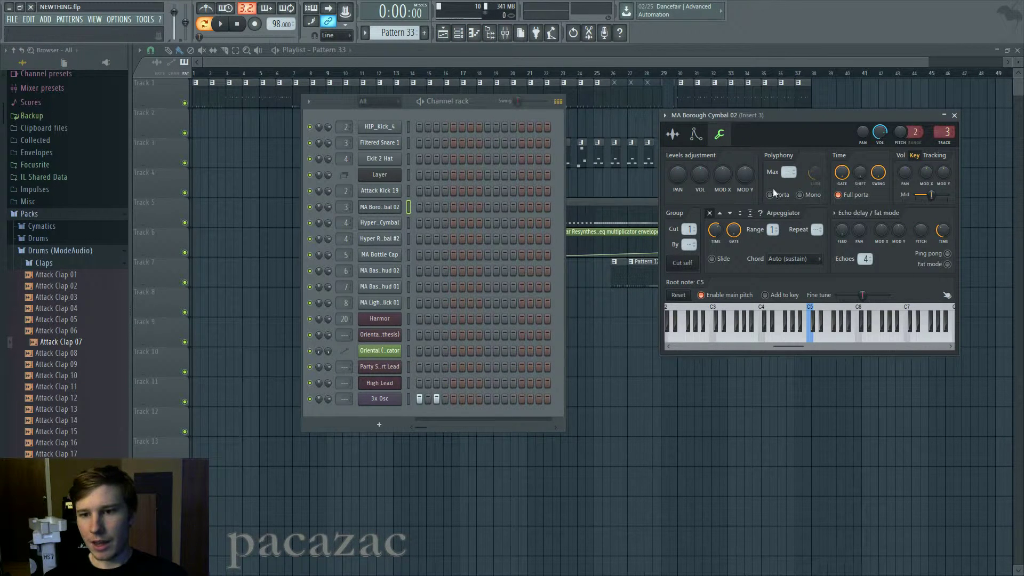
{"action": "left_click", "coordinate": [389, 223]}
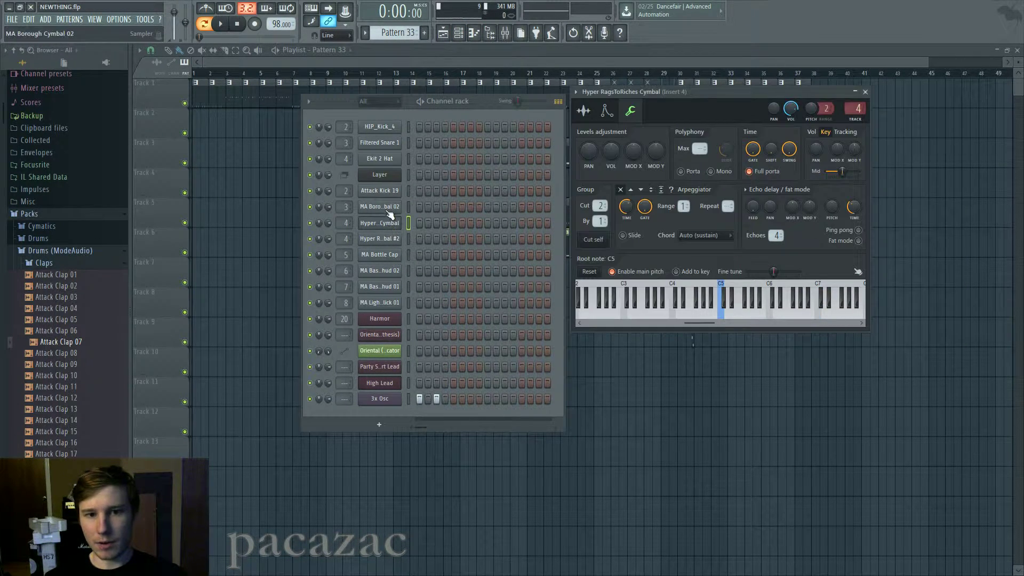
{"action": "left_click", "coordinate": [389, 210]}
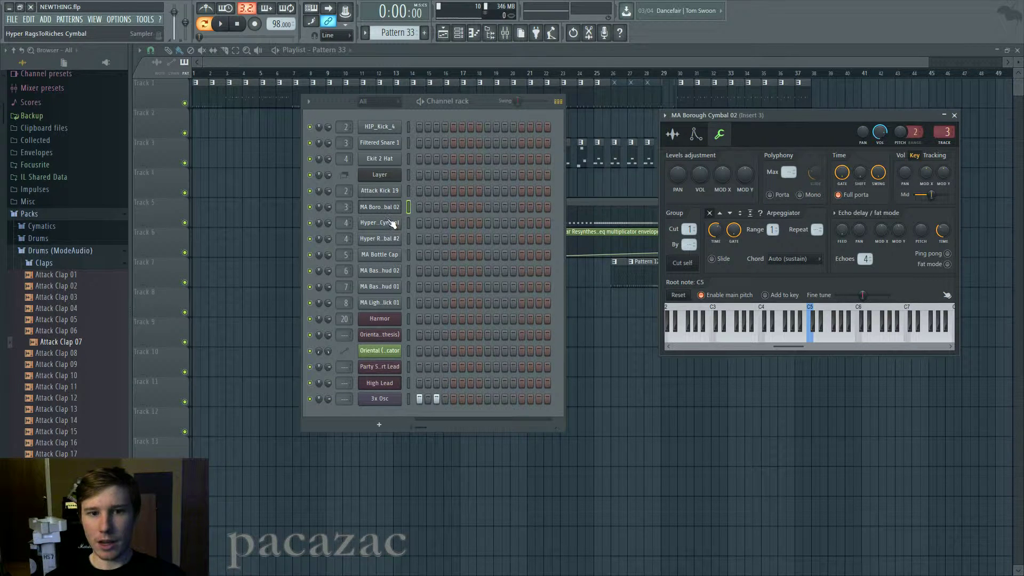
{"action": "left_click", "coordinate": [388, 224]}
{"action": "left_click", "coordinate": [389, 258]}
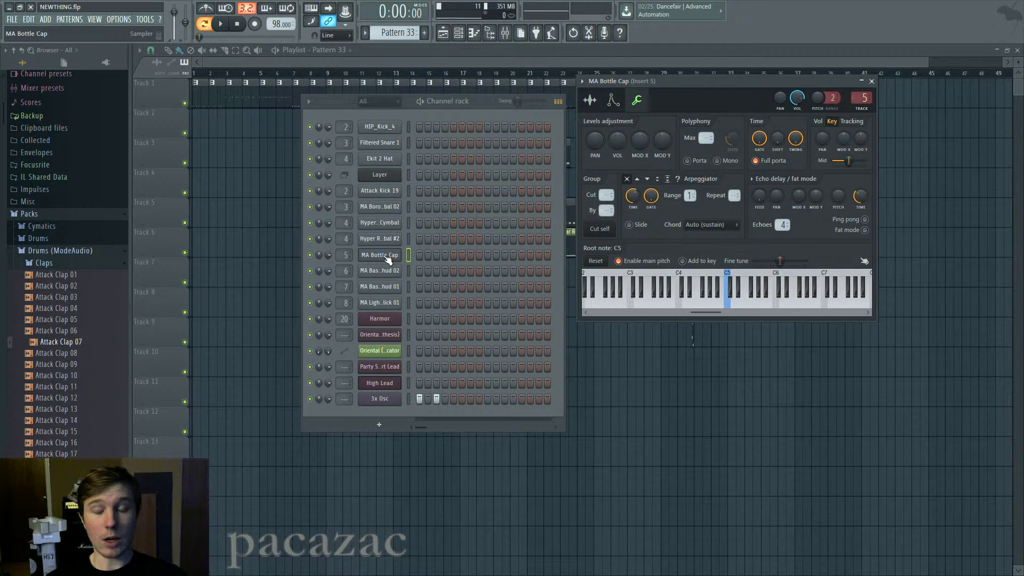
{"action": "right_click", "coordinate": [388, 260]}
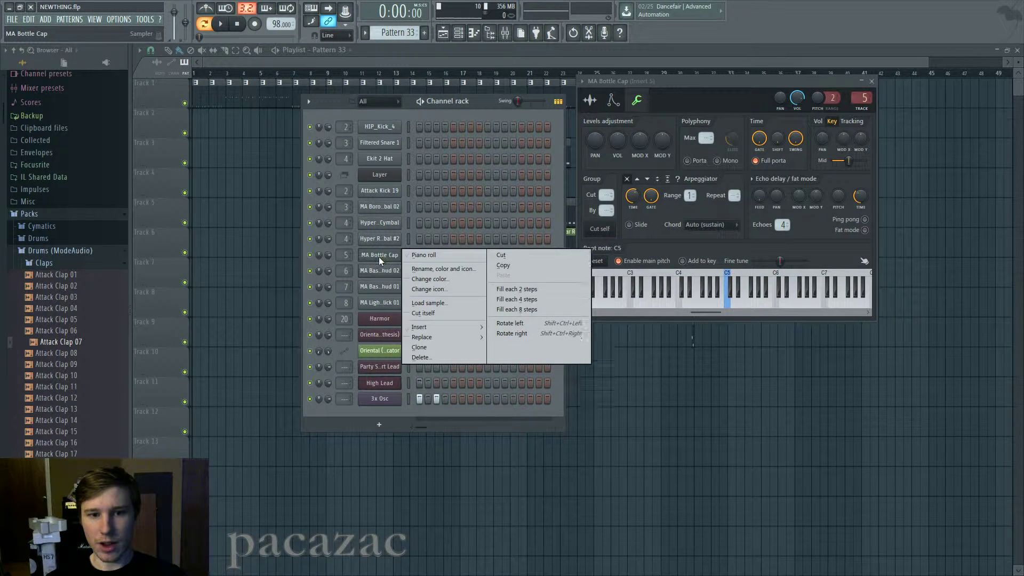
Step: Inspect the channel menus of Hyper RagsToRiches Cymbal and Cymbal #2, ending on Cymbal #2's settings
{"action": "left_click", "coordinate": [385, 224]}
{"action": "right_click", "coordinate": [382, 256]}
{"action": "right_click", "coordinate": [384, 226]}
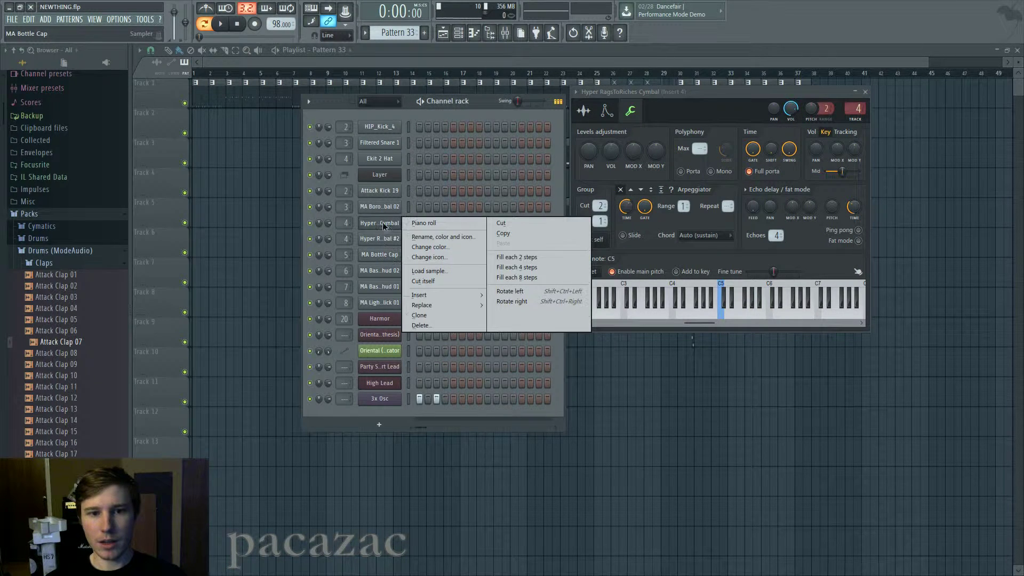
{"action": "left_click", "coordinate": [376, 240]}
{"action": "right_click", "coordinate": [374, 241]}
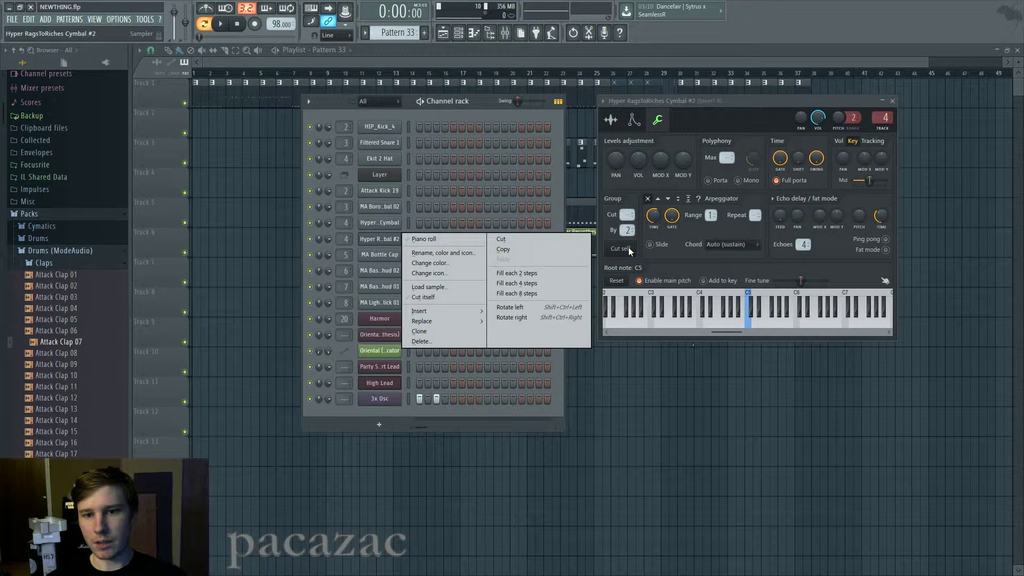
{"action": "left_click", "coordinate": [377, 240]}
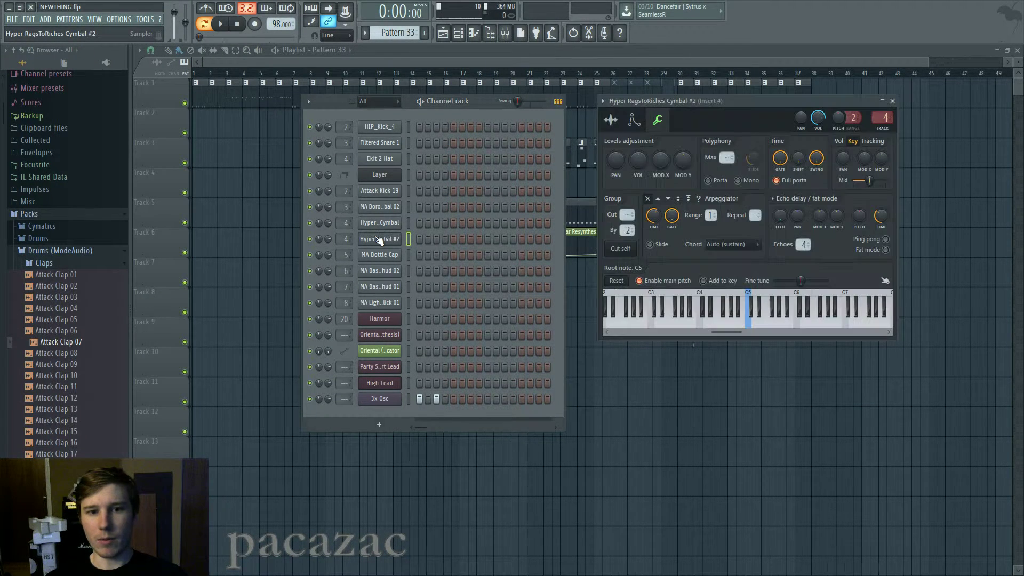
Step: Open the 3x Osc plugin window higher up, with the channel rack moved to its right
{"action": "left_click", "coordinate": [385, 400]}
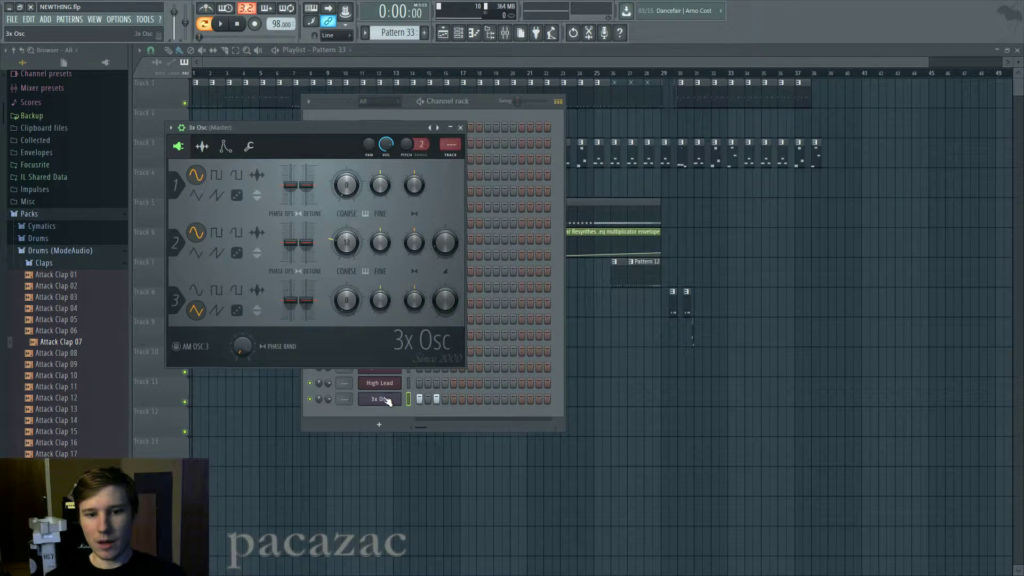
{"action": "left_click_drag", "start_coordinate": [353, 126], "coordinate": [352, 97]}
{"action": "left_click_drag", "start_coordinate": [483, 104], "coordinate": [555, 110]}
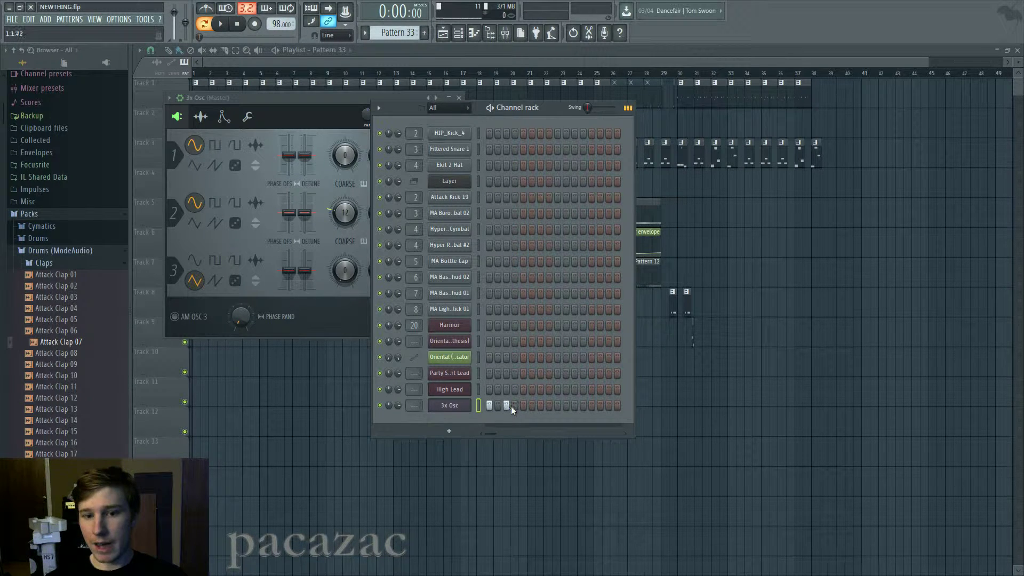
{"action": "left_click_drag", "start_coordinate": [555, 111], "coordinate": [638, 87]}
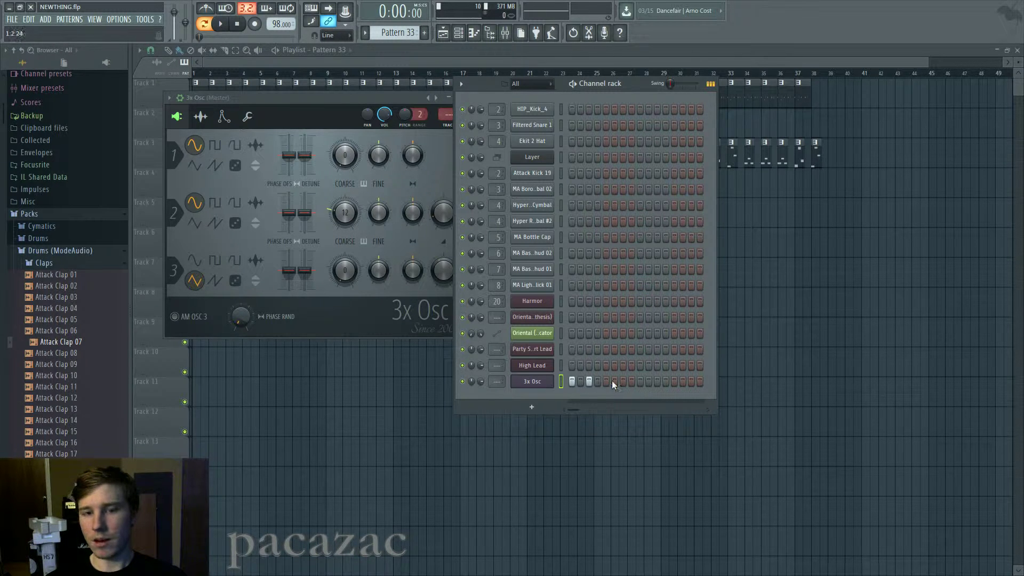
{"action": "left_click", "coordinate": [533, 382]}
{"action": "left_click", "coordinate": [533, 382]}
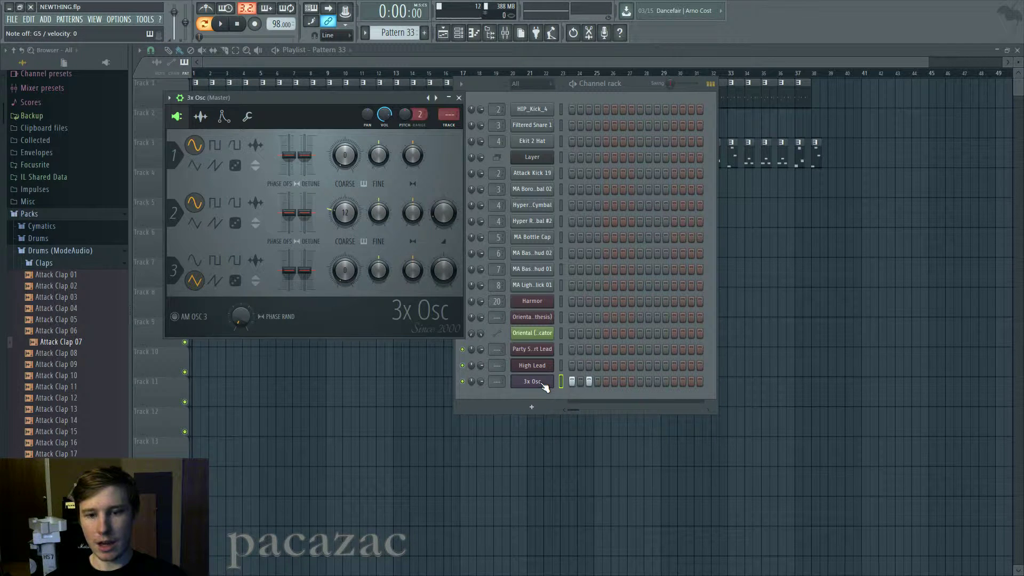
Step: Enable Cut itself on the 3x Osc channel and play the pattern briefly to test it
{"action": "right_click", "coordinate": [542, 382]}
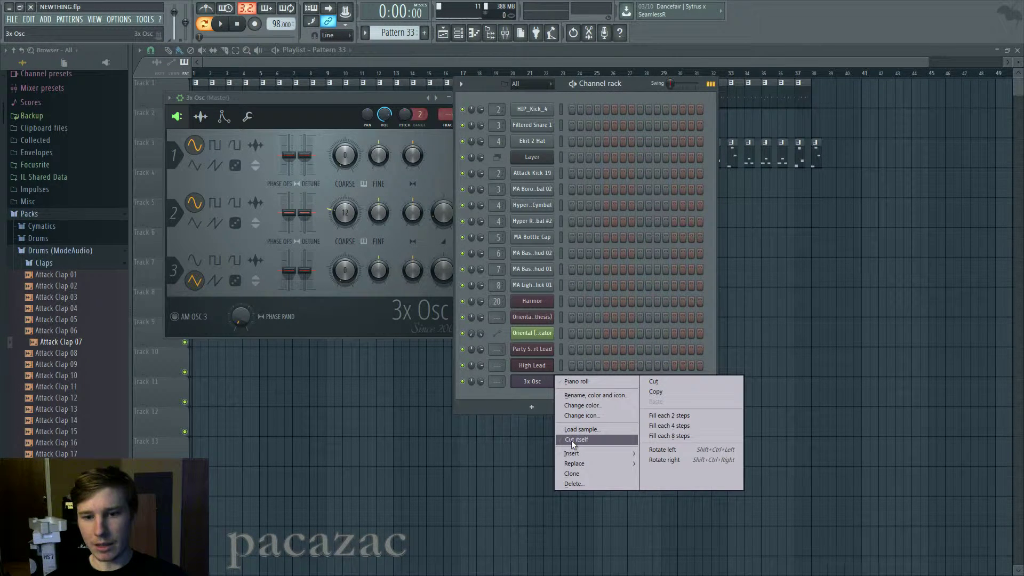
{"action": "left_click", "coordinate": [571, 440]}
{"action": "right_click", "coordinate": [539, 384]}
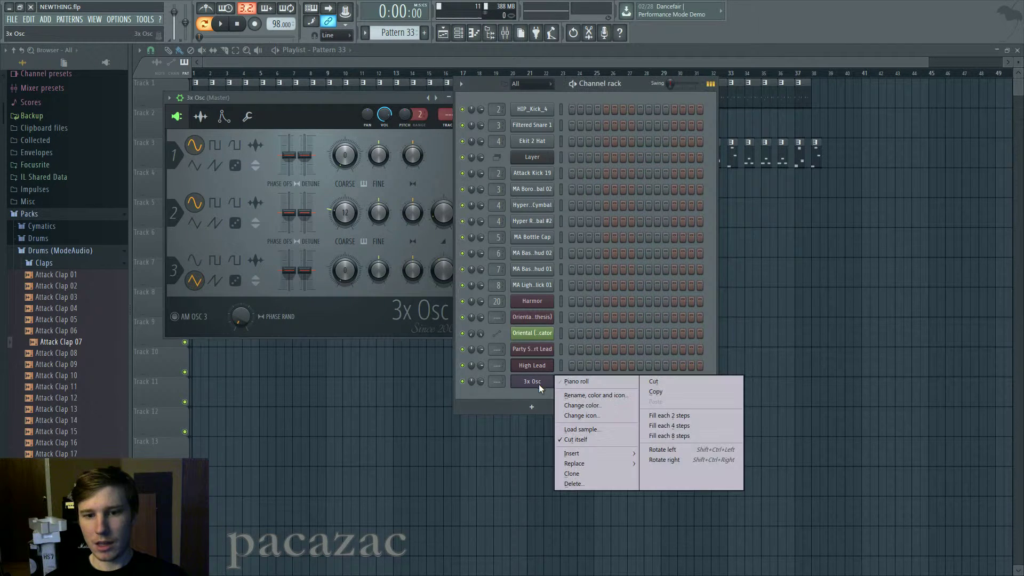
{"action": "left_click", "coordinate": [538, 380]}
{"action": "left_click", "coordinate": [542, 383]}
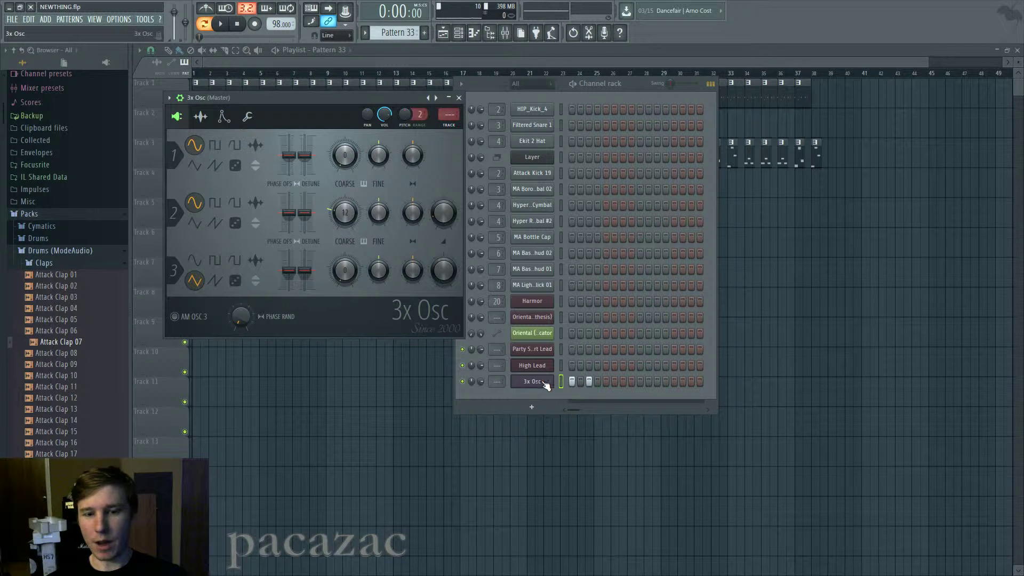
{"action": "key", "text": "space"}
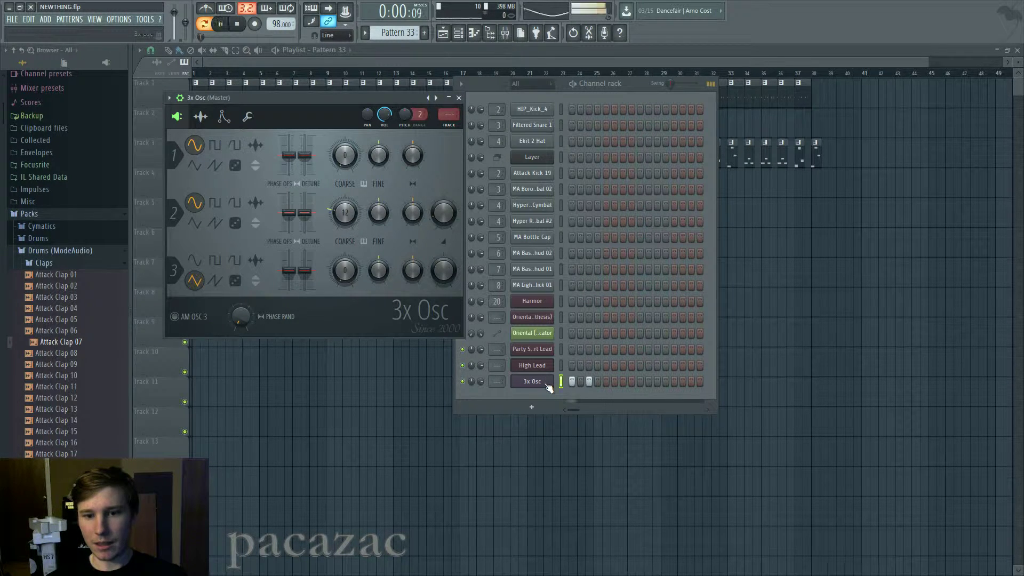
{"action": "key", "text": "space"}
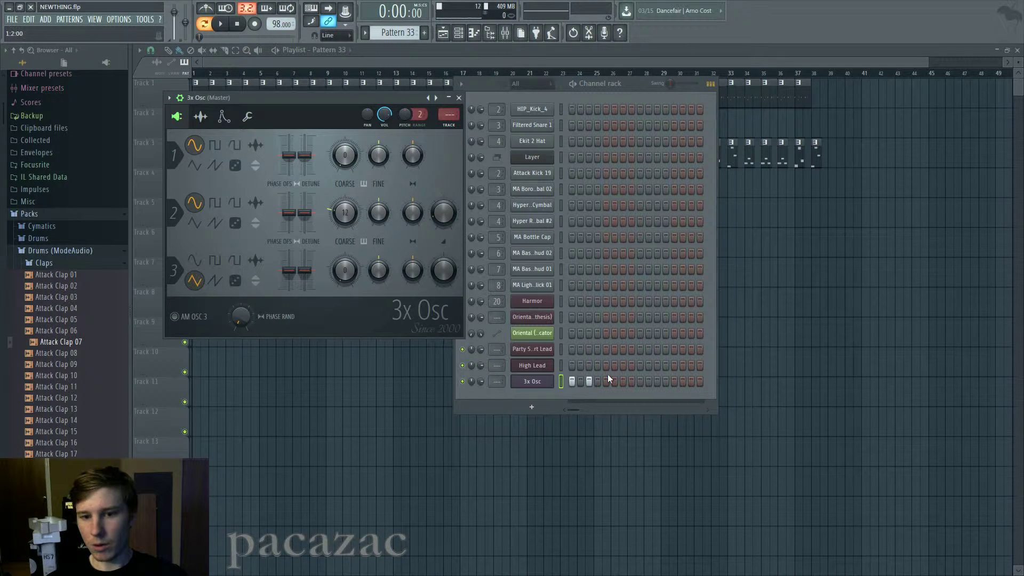
Step: Change an option in the 3x Osc channel menu and replay the pattern to compare
{"action": "right_click", "coordinate": [557, 379]}
{"action": "left_click", "coordinate": [576, 433]}
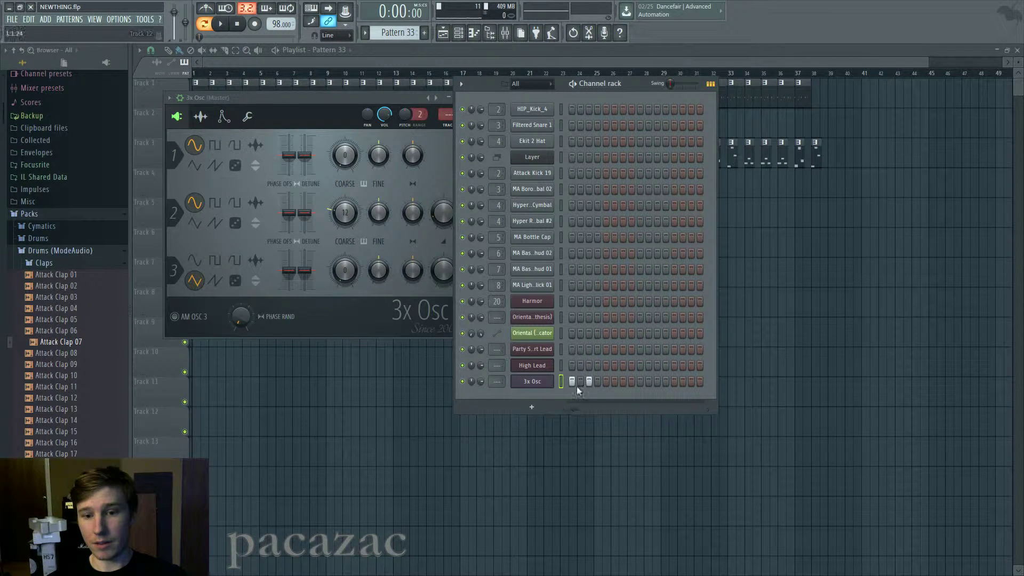
{"action": "right_click", "coordinate": [535, 385]}
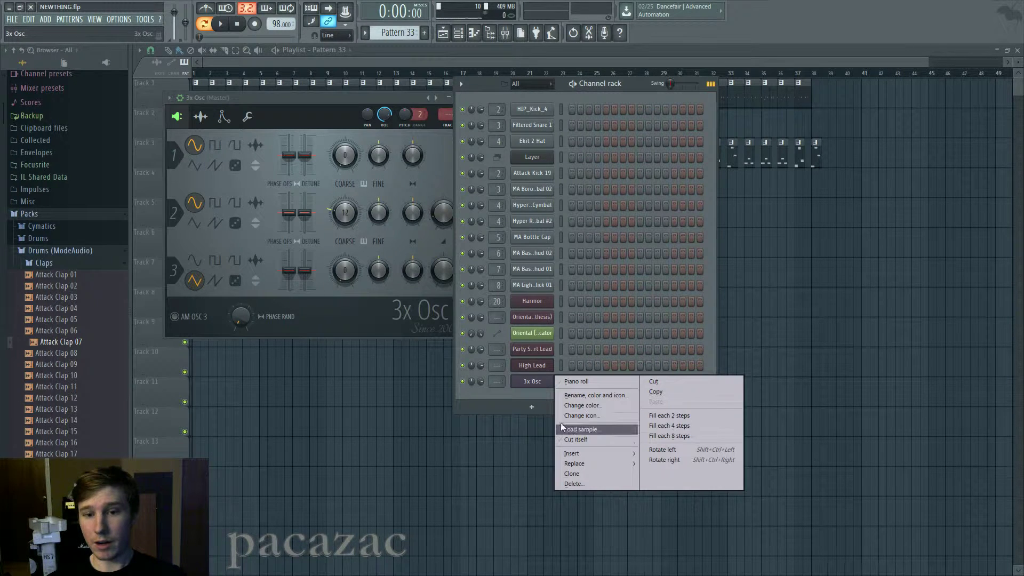
{"action": "left_click", "coordinate": [526, 389]}
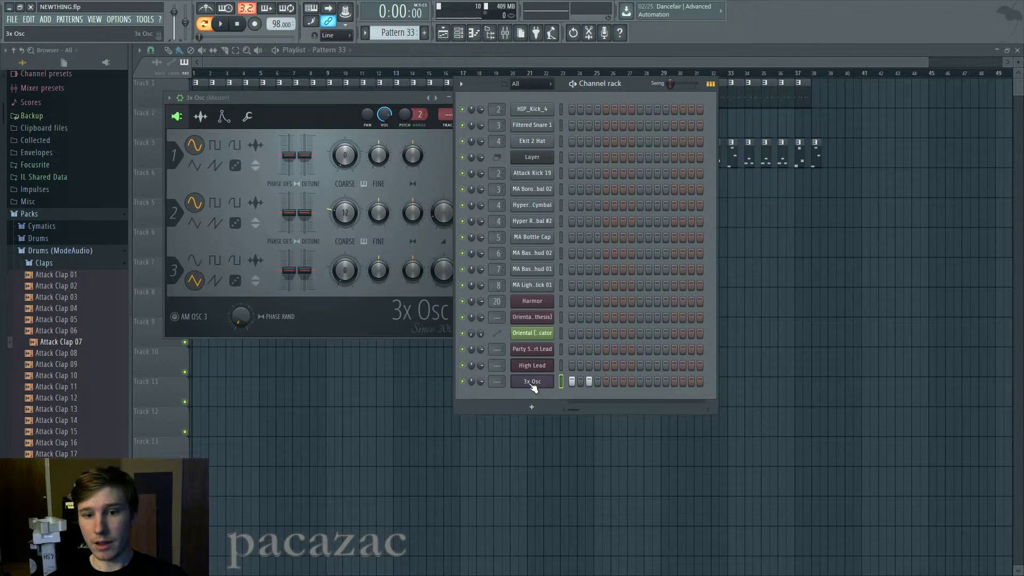
{"action": "left_click", "coordinate": [527, 384]}
{"action": "left_click", "coordinate": [528, 384]}
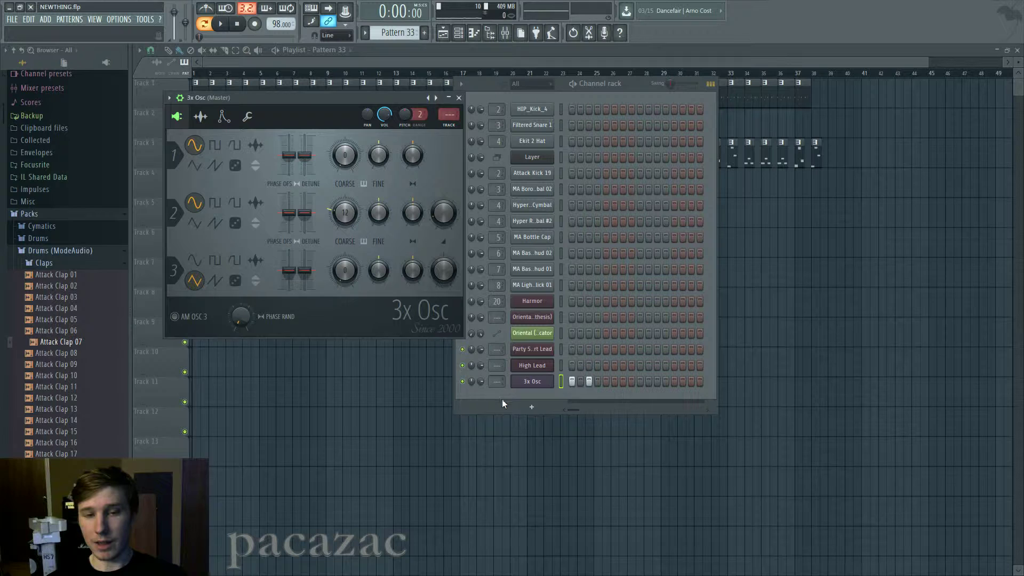
{"action": "key", "text": "space"}
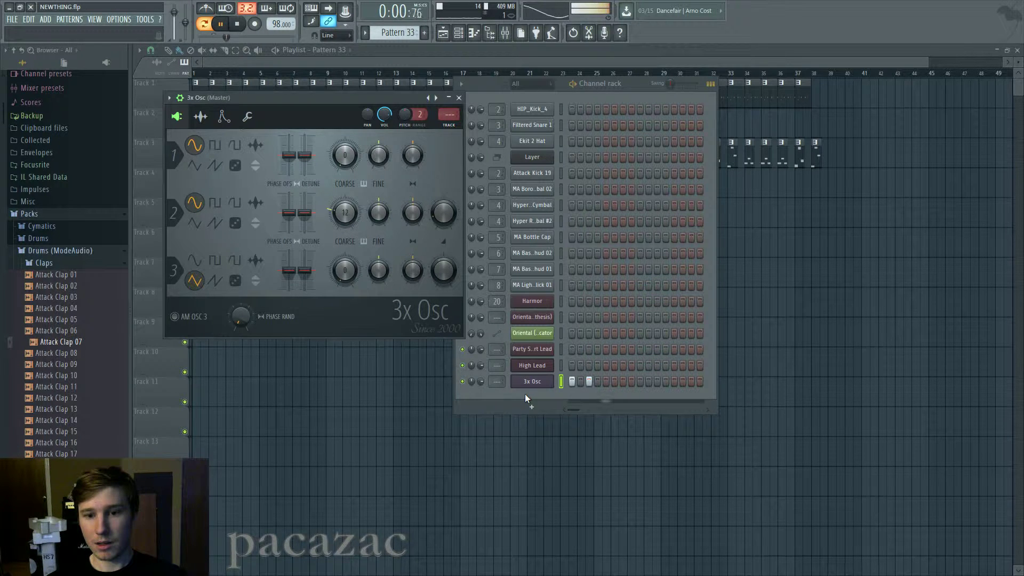
{"action": "key", "text": "space"}
Step: Turn Cut itself back on for 3x Osc, play, and confirm the setting in its menu
{"action": "right_click", "coordinate": [542, 381]}
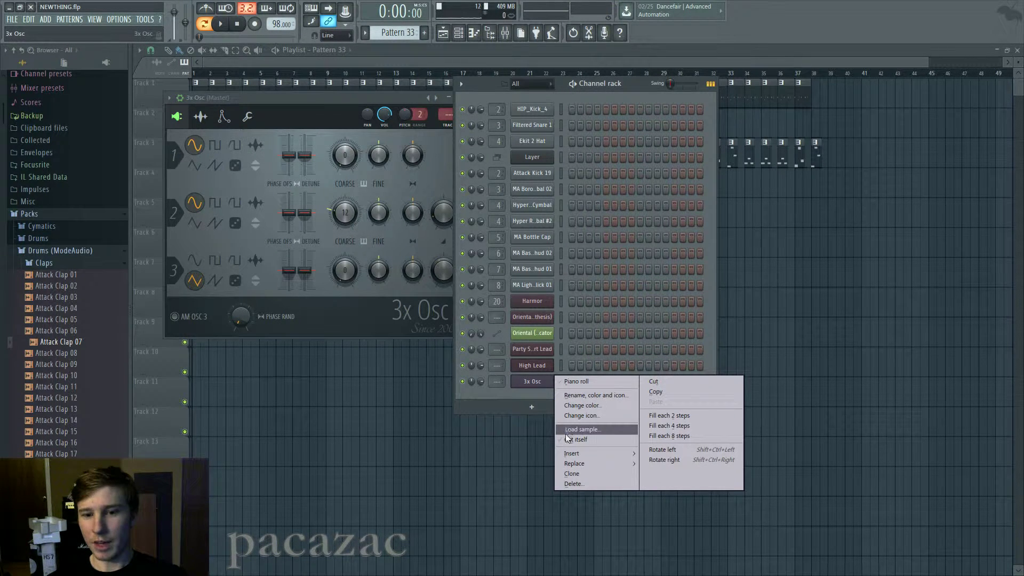
{"action": "left_click", "coordinate": [576, 439]}
{"action": "key", "text": "space"}
{"action": "key", "text": "space"}
{"action": "right_click", "coordinate": [540, 383]}
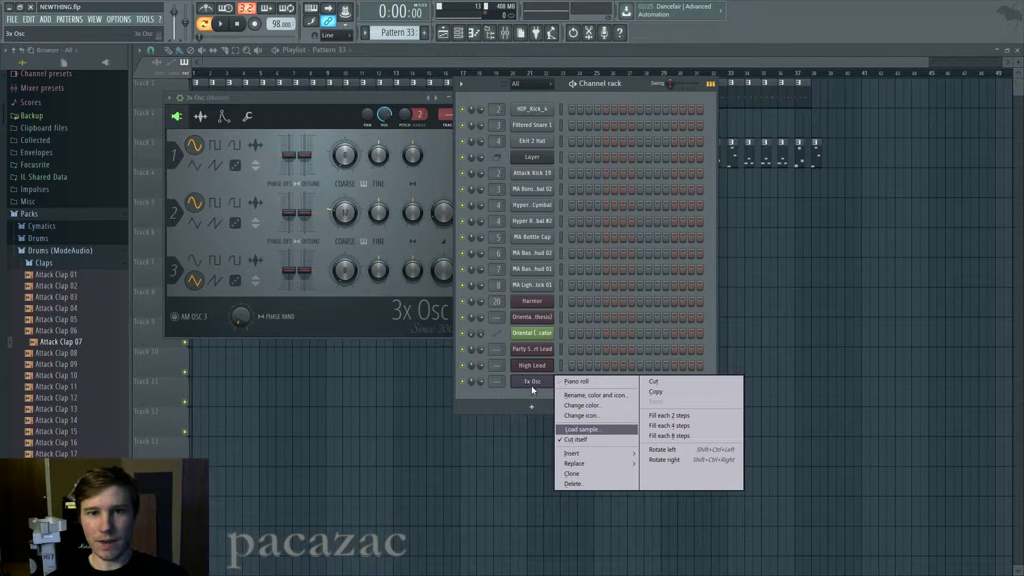
{"action": "left_click", "coordinate": [531, 386]}
Step: Reposition the 3x Osc instrument window and toggle it closed and open
{"action": "left_click", "coordinate": [533, 387]}
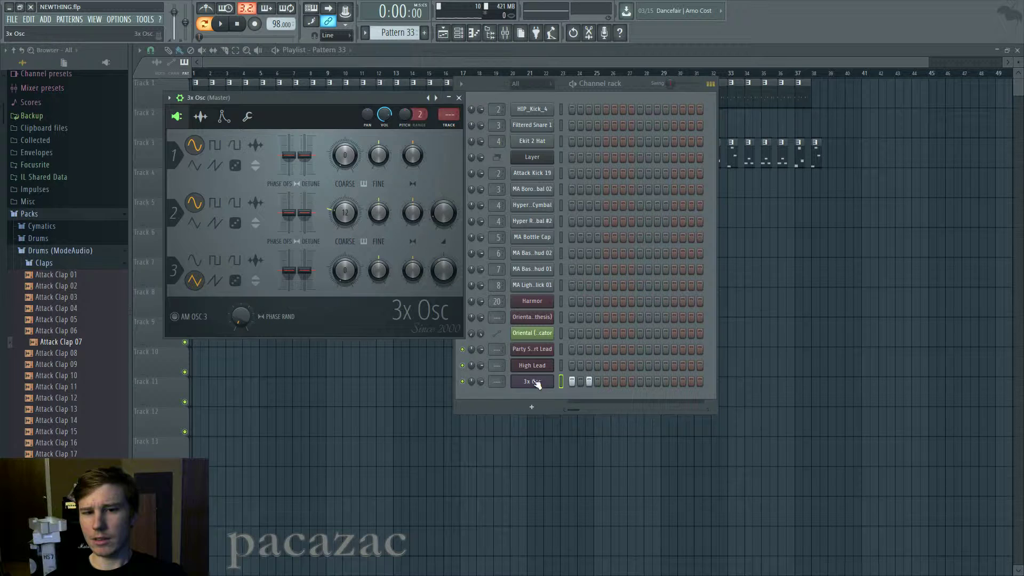
{"action": "left_click", "coordinate": [533, 383]}
{"action": "left_click", "coordinate": [534, 383]}
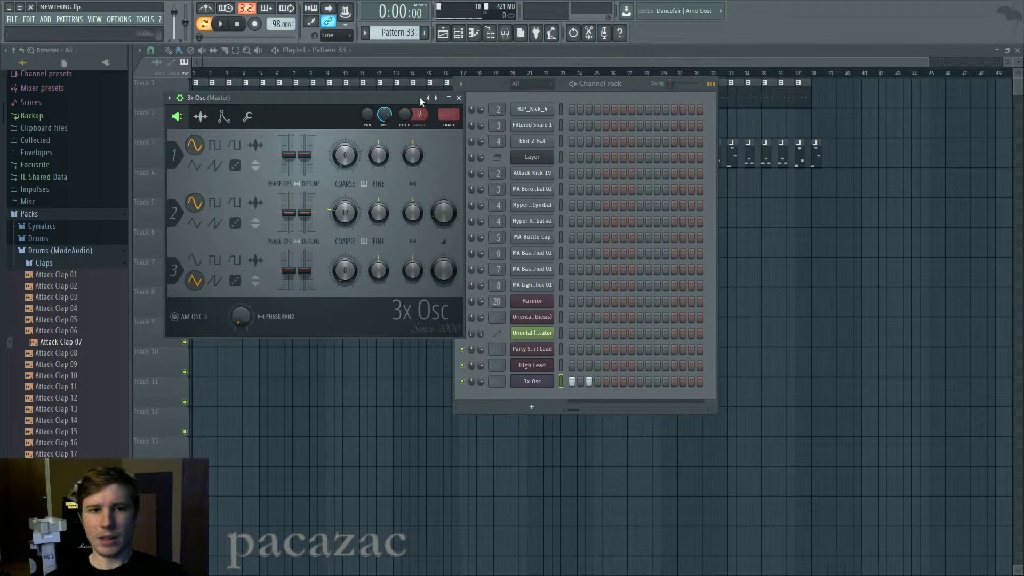
{"action": "left_click_drag", "start_coordinate": [420, 97], "coordinate": [425, 87]}
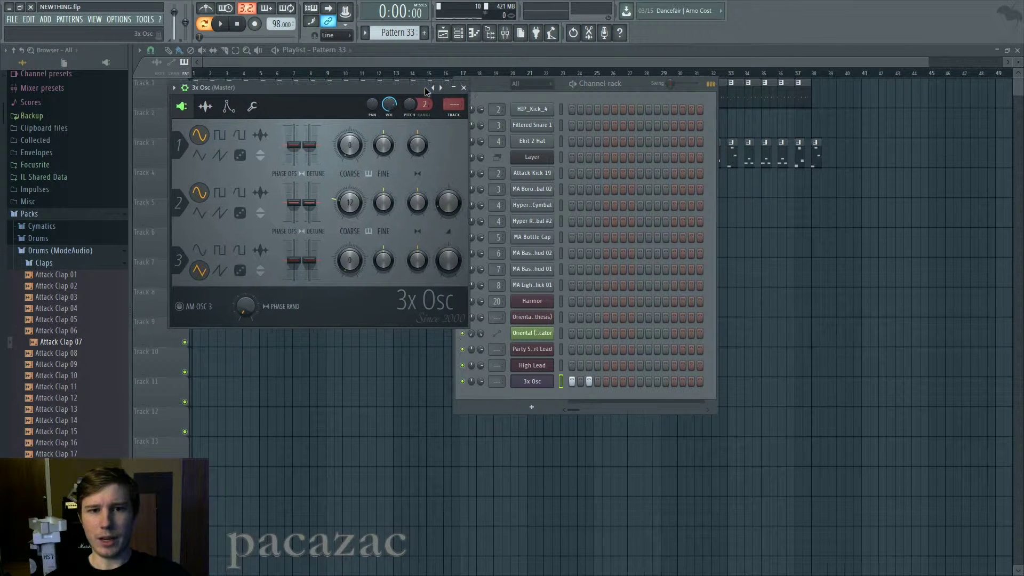
{"action": "left_click_drag", "start_coordinate": [412, 94], "coordinate": [418, 91]}
{"action": "left_click", "coordinate": [547, 382]}
{"action": "left_click", "coordinate": [547, 383]}
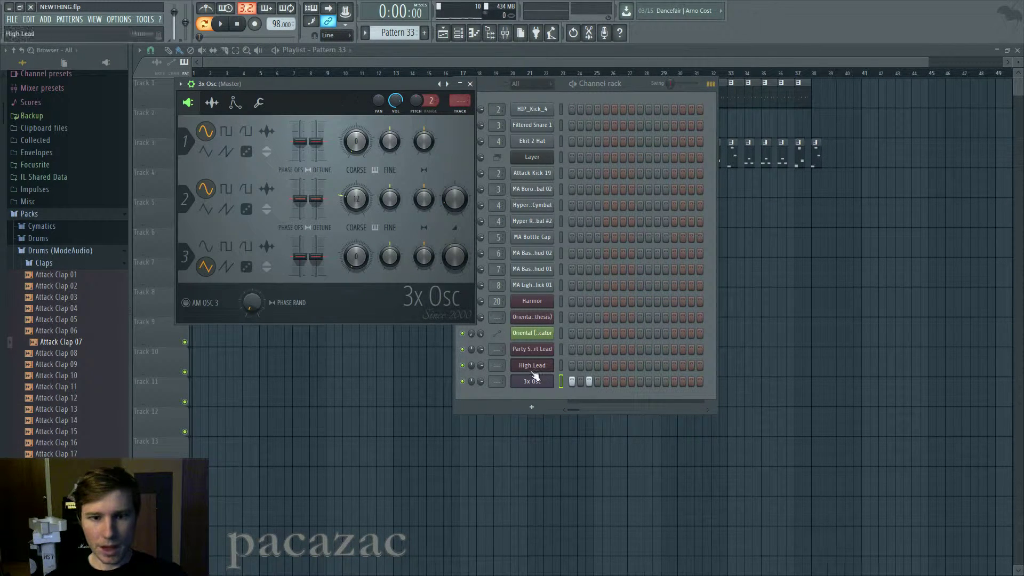
{"action": "left_click", "coordinate": [542, 382]}
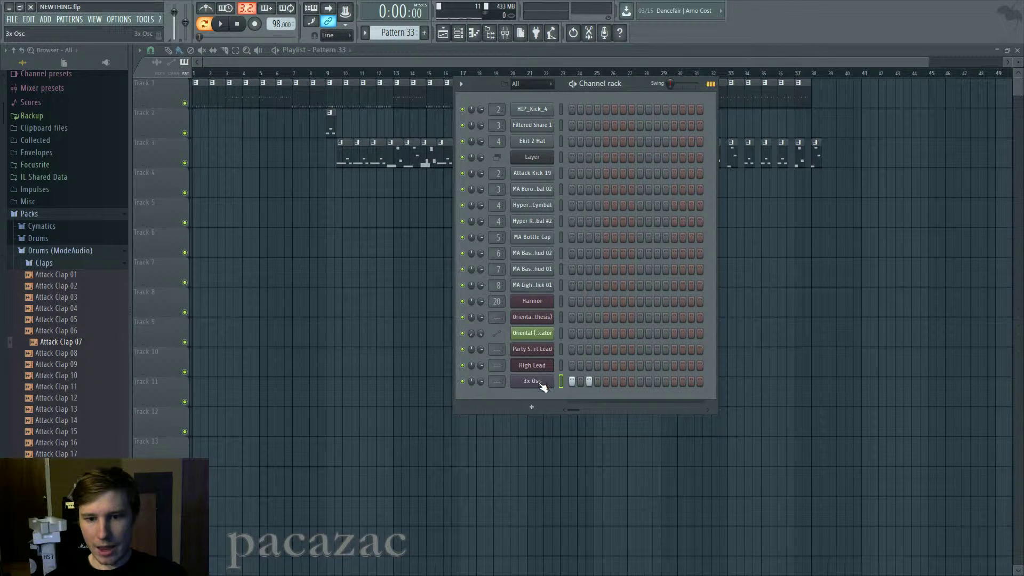
{"action": "left_click", "coordinate": [541, 382]}
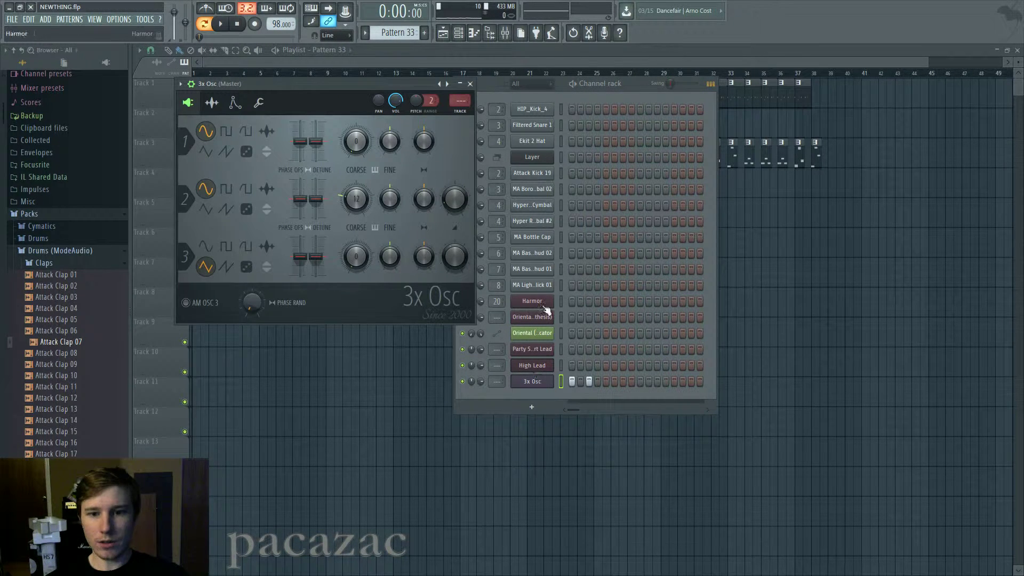
Step: In Pattern 1, set MA Borough Cymbal 02 to Cut 1 and Hyper RagsToRiches Cymbal to Cut 2, By 1
{"action": "left_click", "coordinate": [540, 193]}
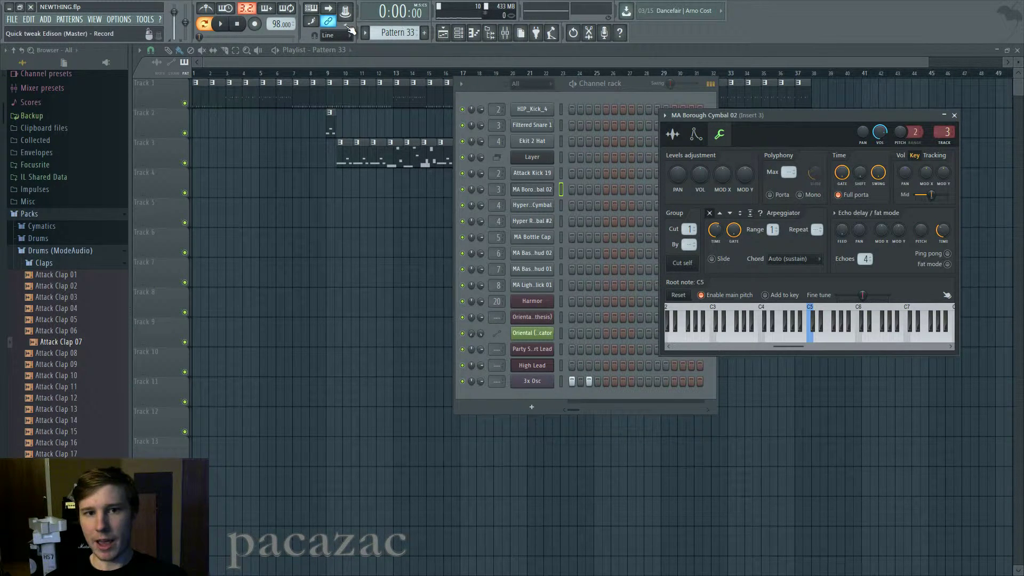
{"action": "left_click", "coordinate": [397, 32]}
{"action": "left_click_drag", "start_coordinate": [641, 81], "coordinate": [555, 88]}
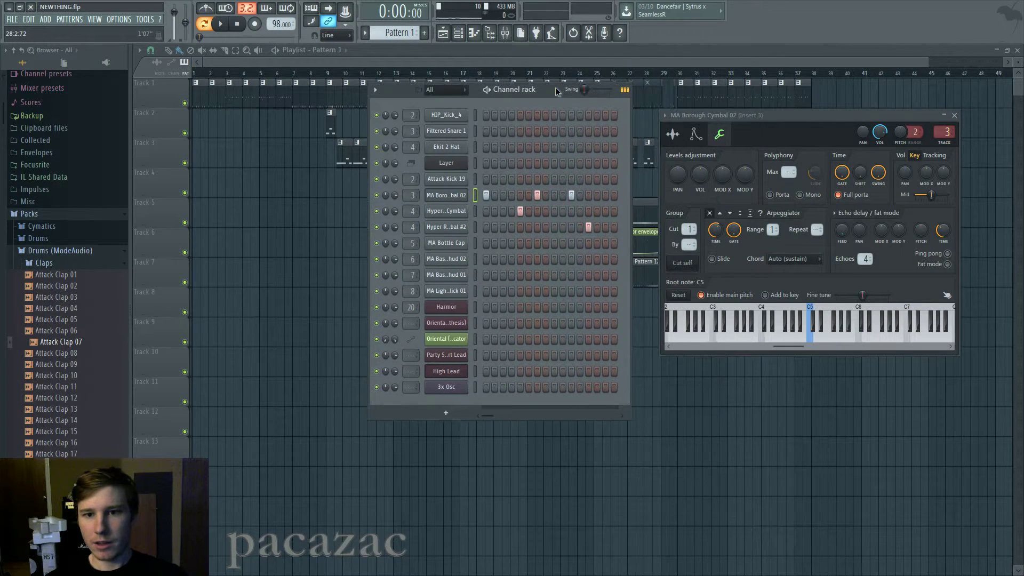
{"action": "left_click", "coordinate": [475, 212]}
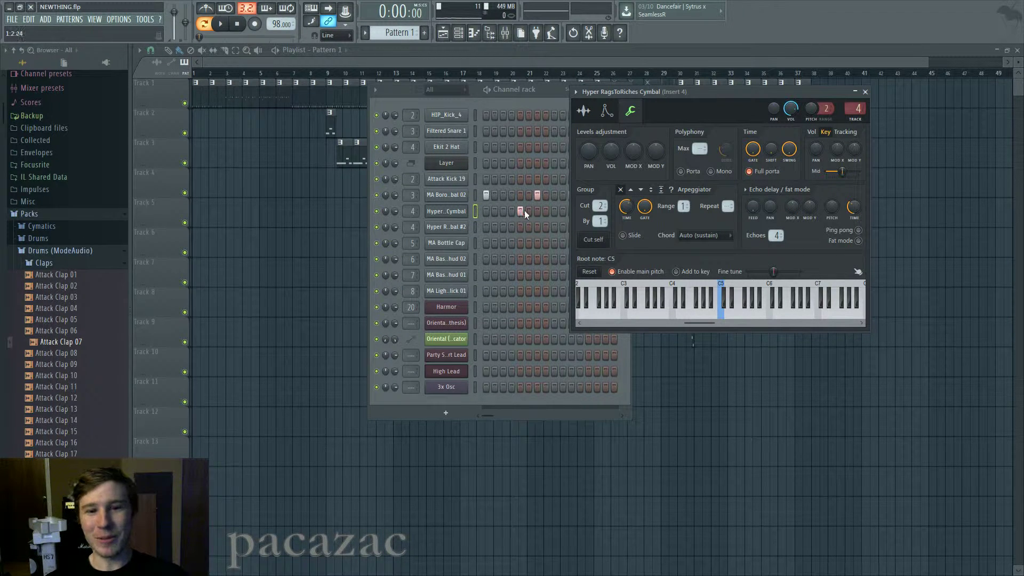
{"action": "left_click", "coordinate": [462, 196]}
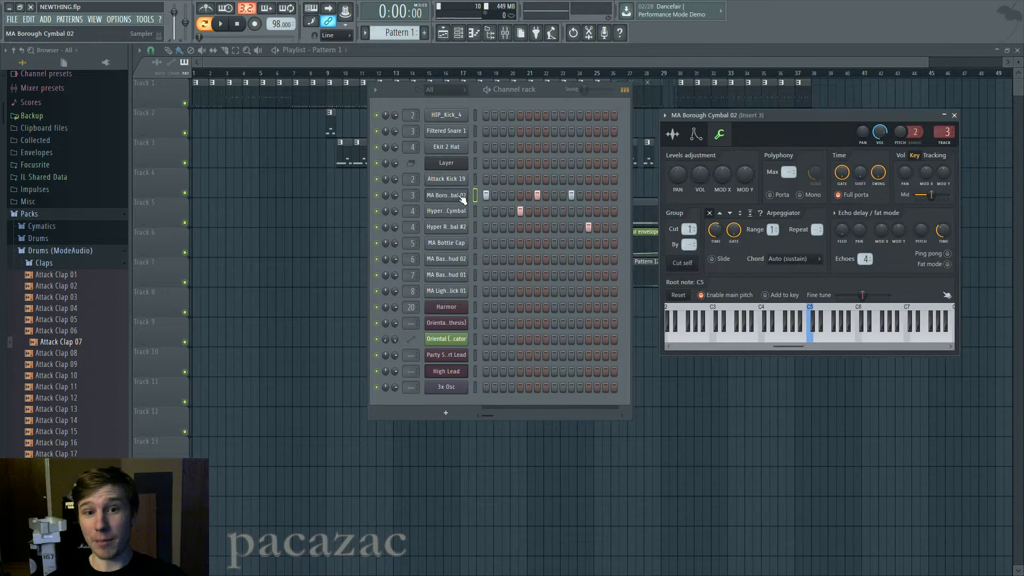
{"action": "left_click", "coordinate": [459, 211]}
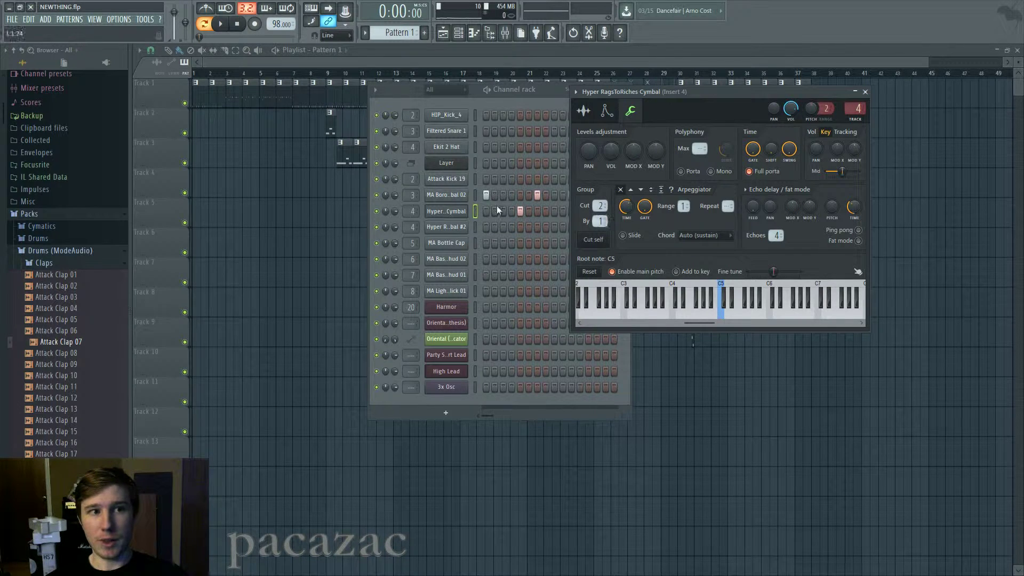
{"action": "left_click", "coordinate": [451, 195]}
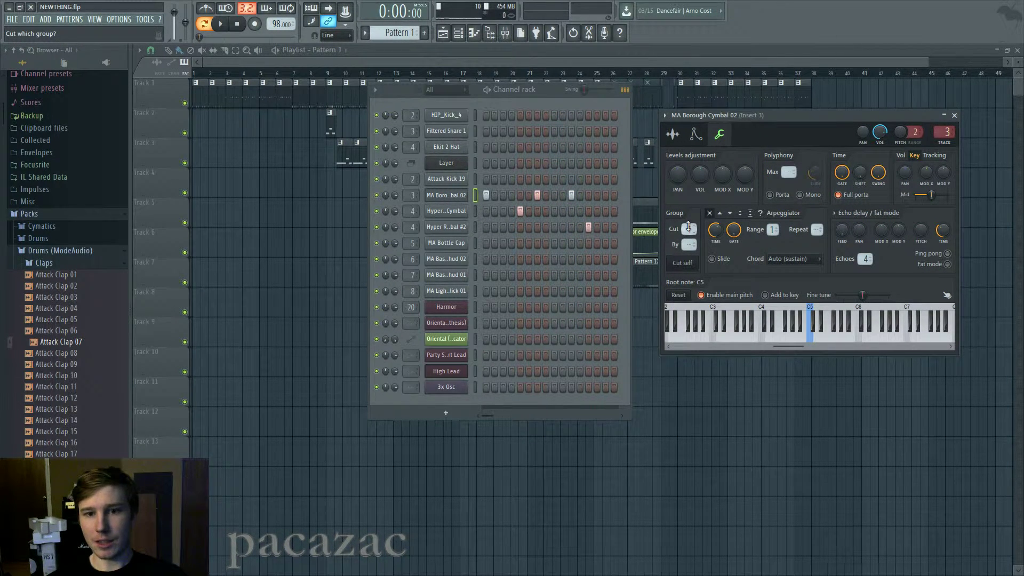
{"action": "left_click", "coordinate": [446, 211]}
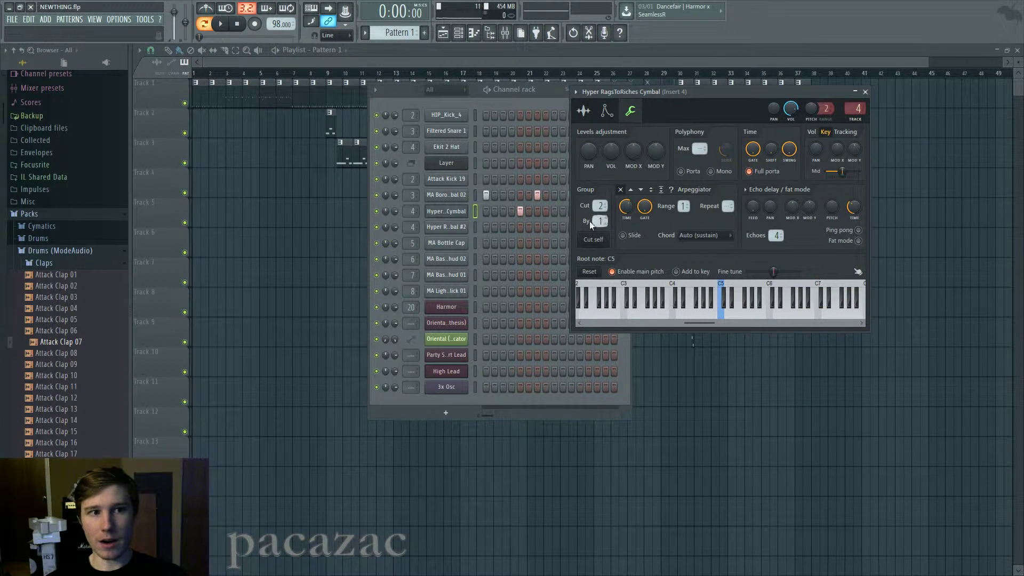
{"action": "left_click", "coordinate": [460, 195]}
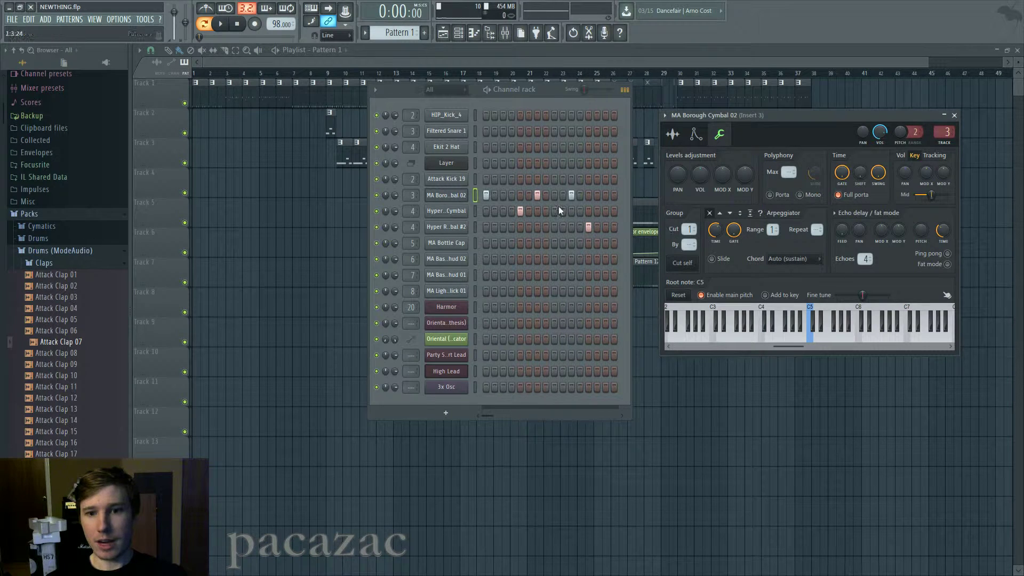
{"action": "left_click", "coordinate": [459, 213]}
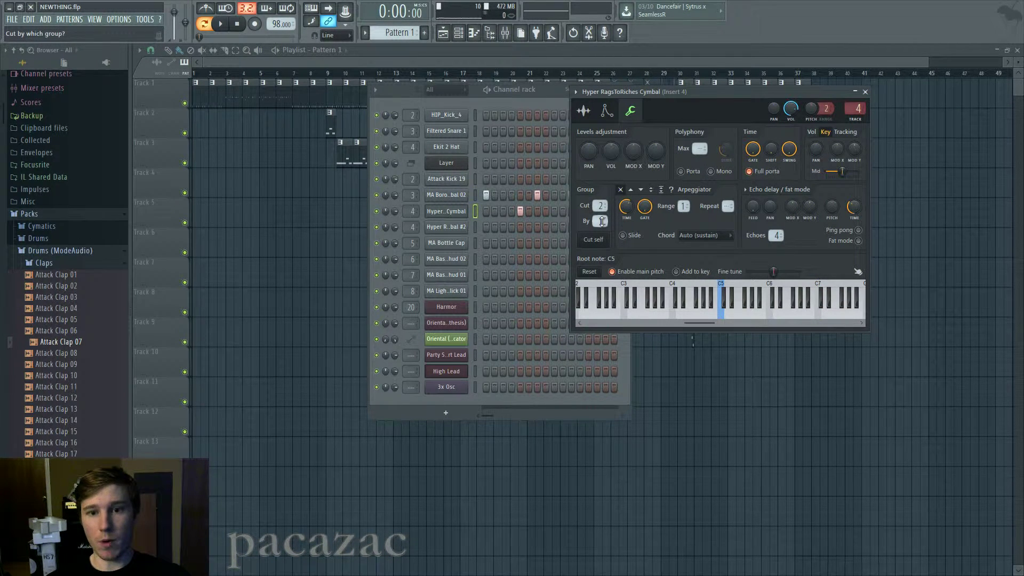
{"action": "left_click", "coordinate": [453, 195]}
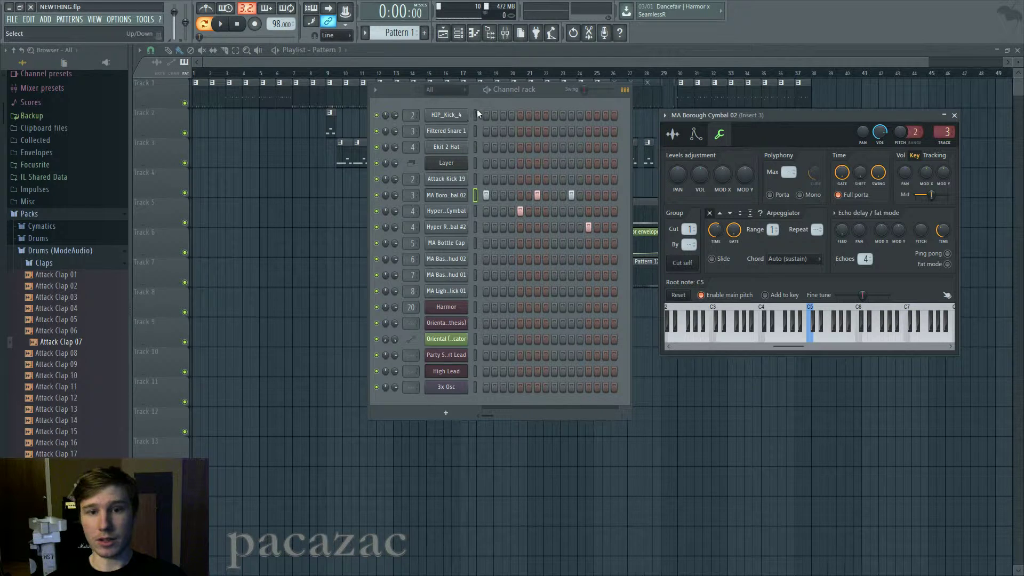
{"action": "key", "text": "space"}
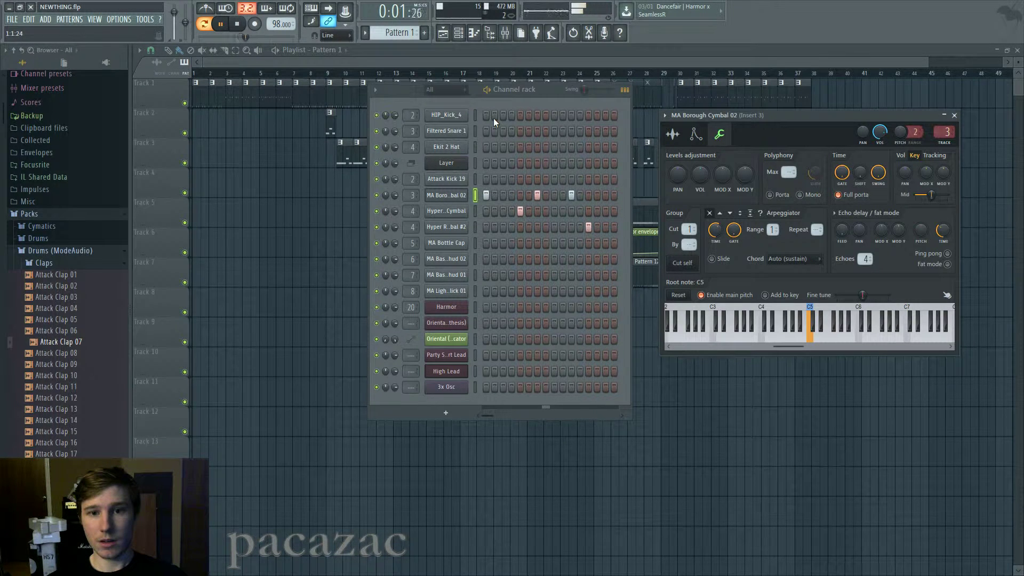
{"action": "key", "text": "space"}
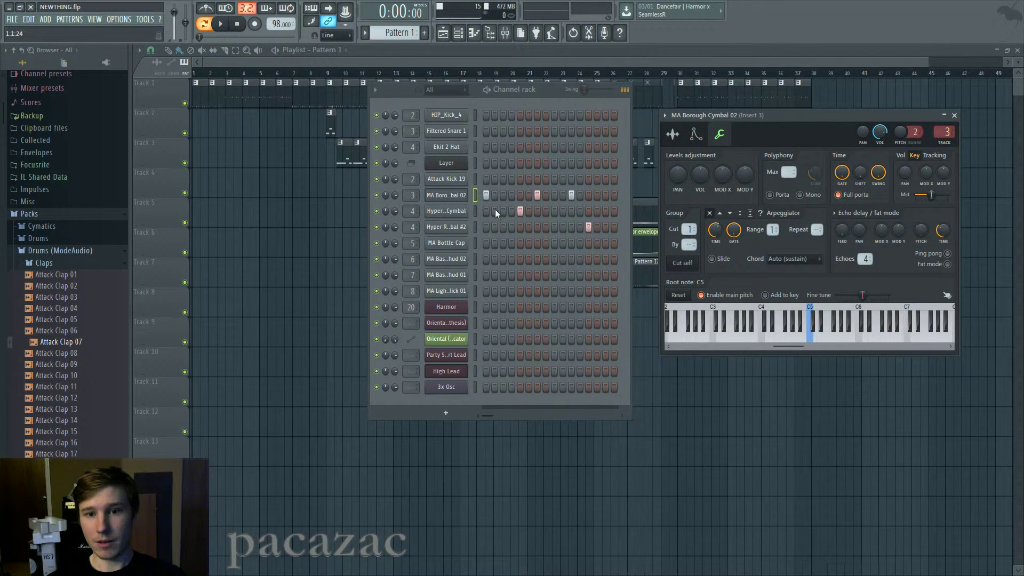
{"action": "left_click", "coordinate": [447, 210]}
{"action": "left_click", "coordinate": [583, 111]}
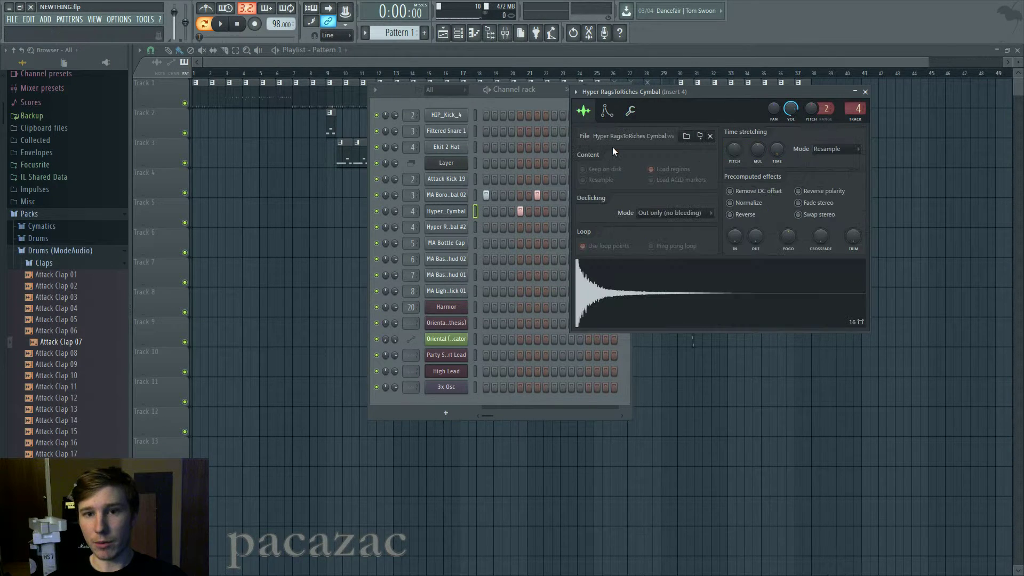
{"action": "left_click", "coordinate": [542, 95]}
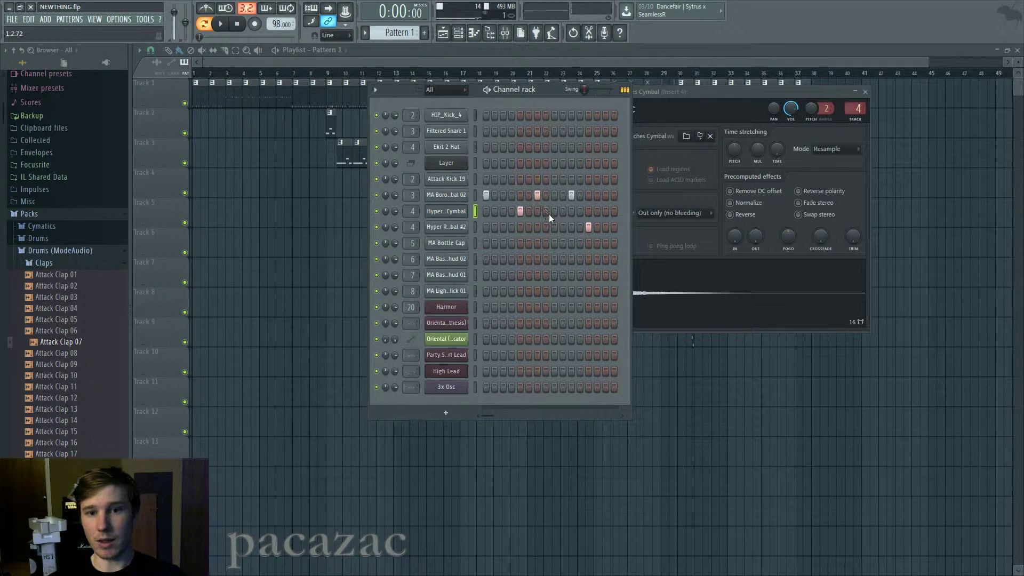
{"action": "key", "text": "space"}
{"action": "key", "text": "space"}
{"action": "left_click", "coordinate": [687, 95]}
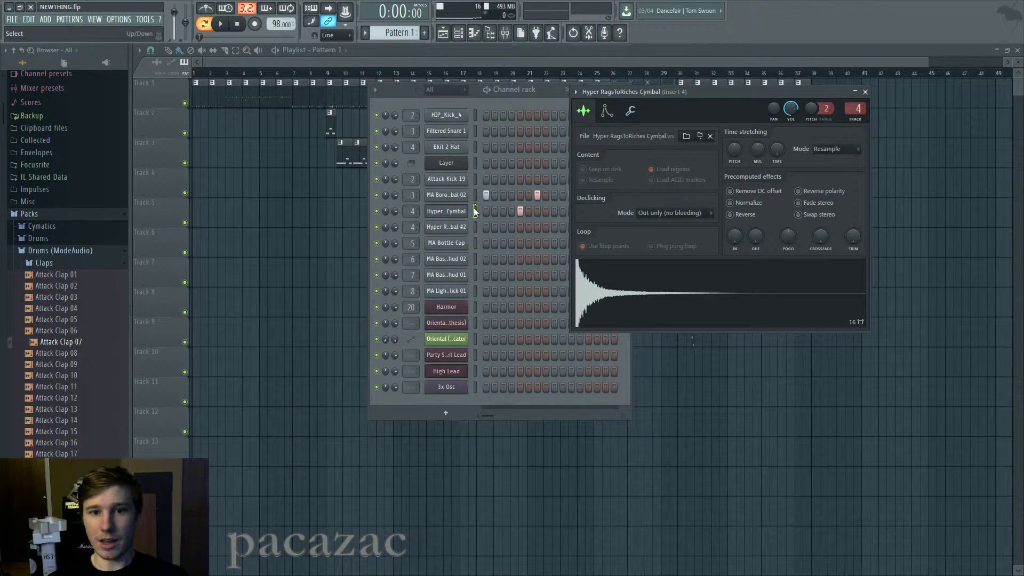
Step: Show Hyper RagsToRiches Cymbal #2's Miscellaneous functions tab with its cut groups
{"action": "left_click", "coordinate": [461, 232]}
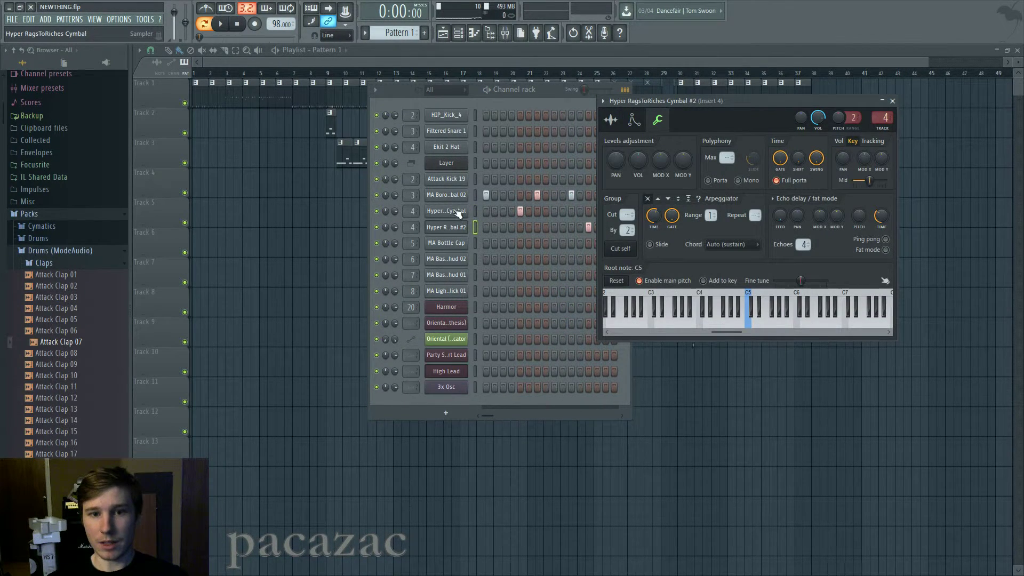
{"action": "left_click", "coordinate": [458, 212]}
{"action": "left_click", "coordinate": [453, 229]}
{"action": "left_click", "coordinate": [611, 120]}
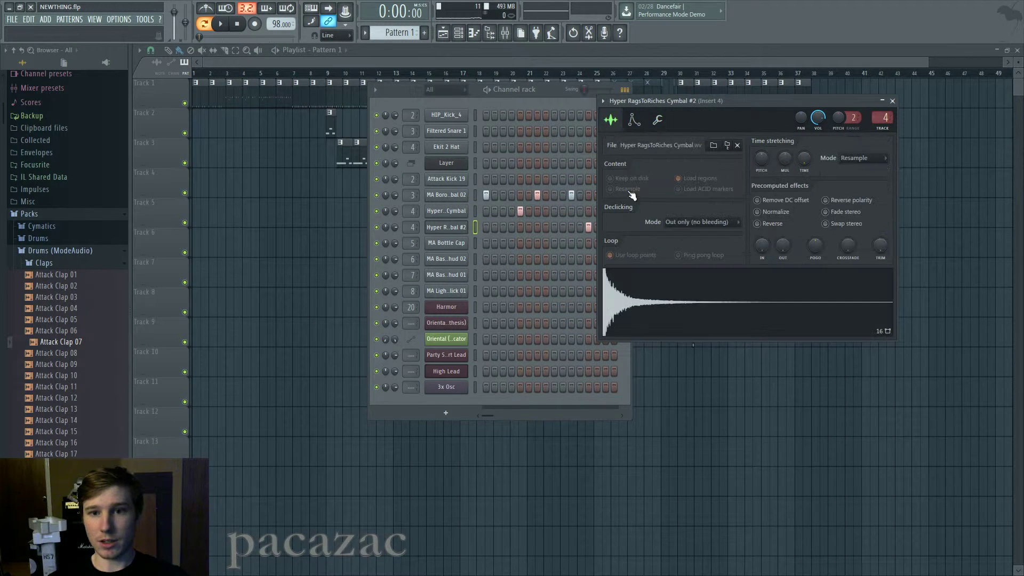
{"action": "left_click", "coordinate": [633, 120]}
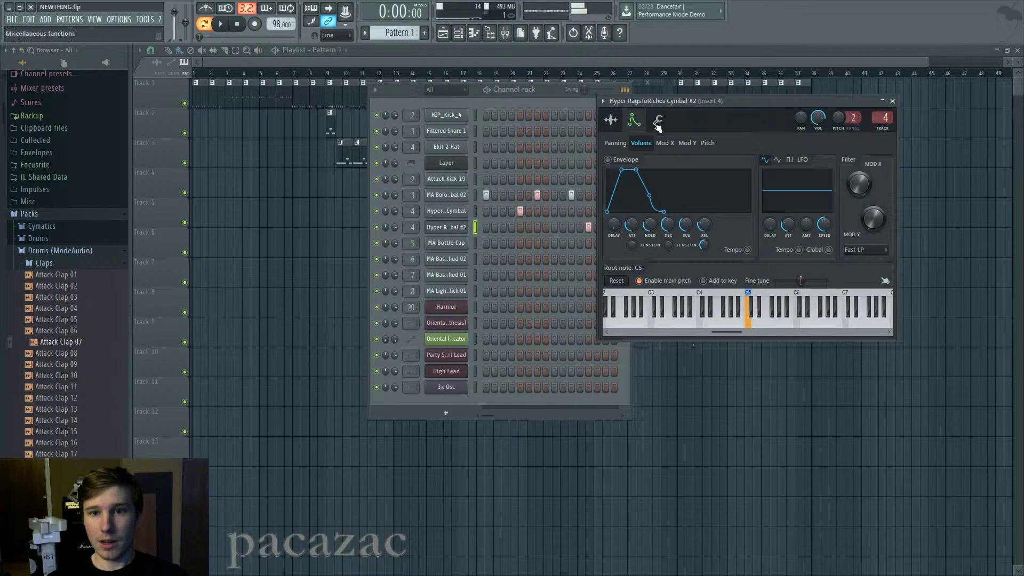
{"action": "left_click", "coordinate": [657, 120]}
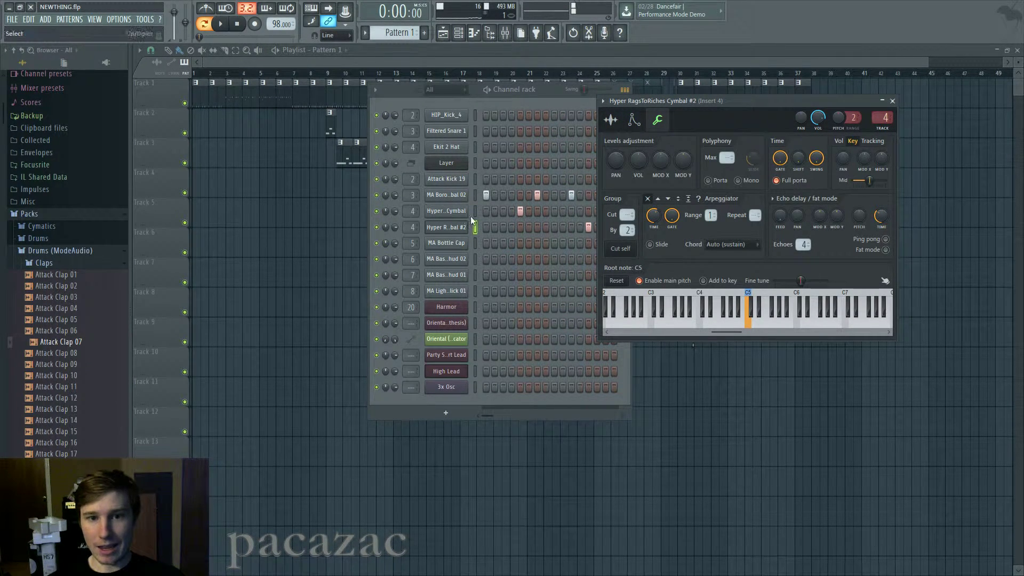
{"action": "left_click_drag", "start_coordinate": [541, 87], "coordinate": [478, 100]}
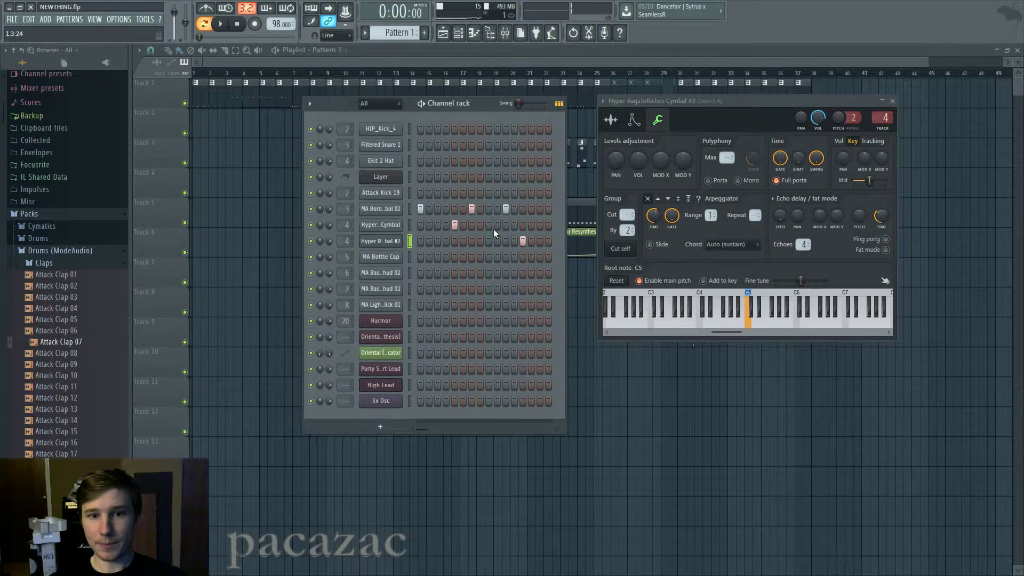
Step: Compare Cut and By groups across the three cymbals, ending on Cymbal #2 cut by group 2
{"action": "left_click", "coordinate": [393, 226]}
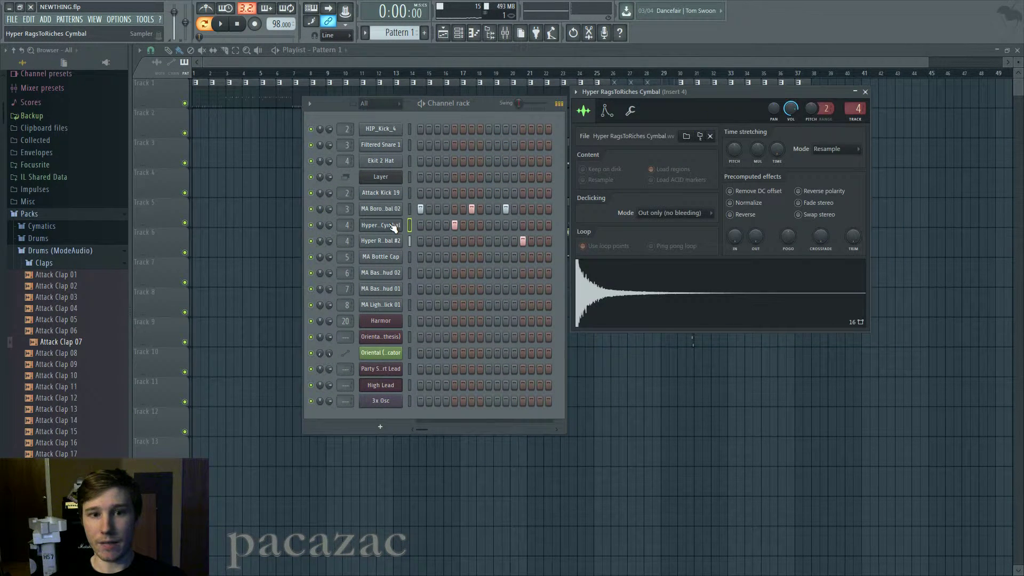
{"action": "left_click", "coordinate": [607, 111]}
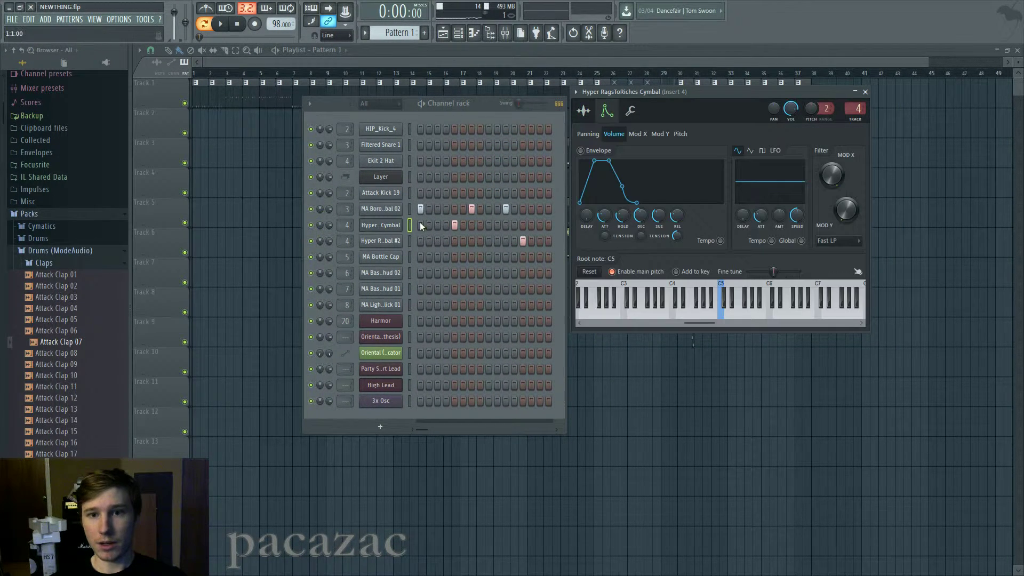
{"action": "left_click", "coordinate": [629, 112]}
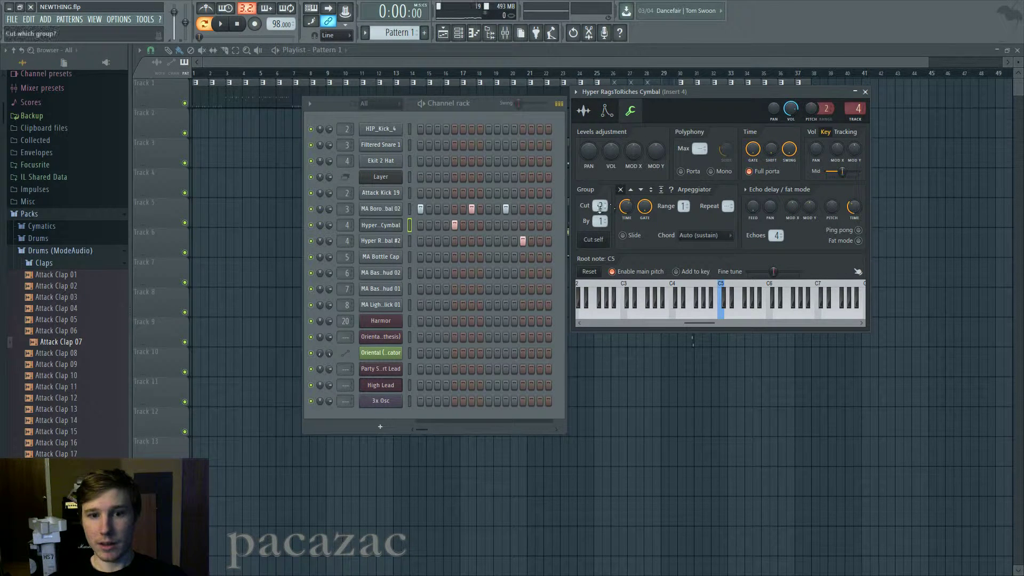
{"action": "left_click", "coordinate": [393, 241]}
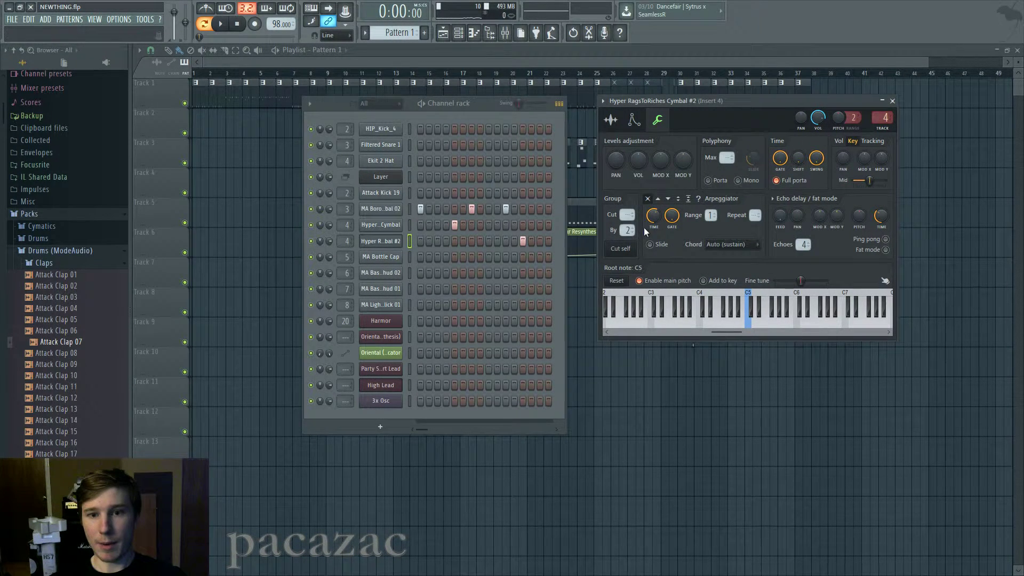
{"action": "left_click", "coordinate": [393, 225]}
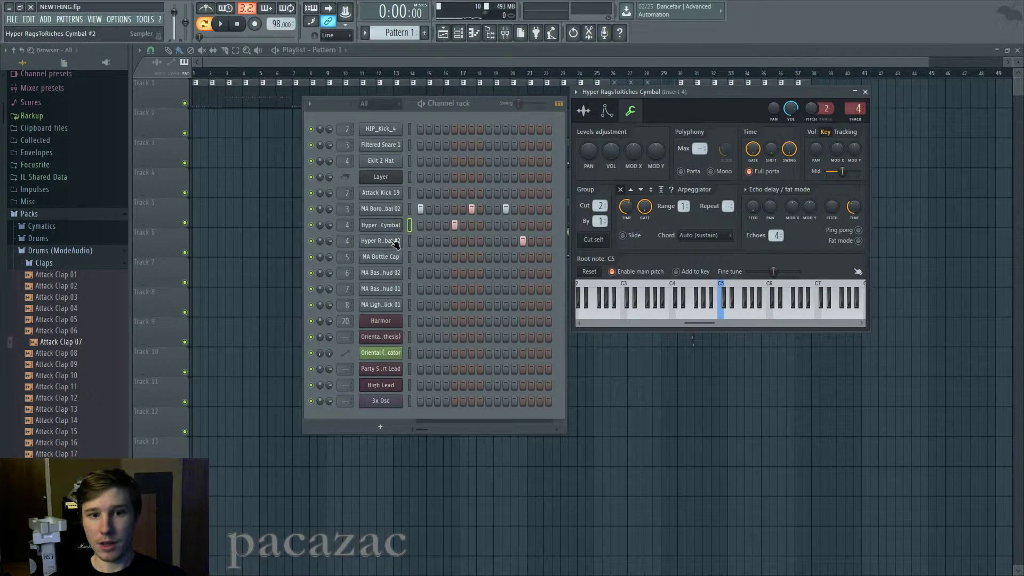
{"action": "left_click", "coordinate": [393, 241]}
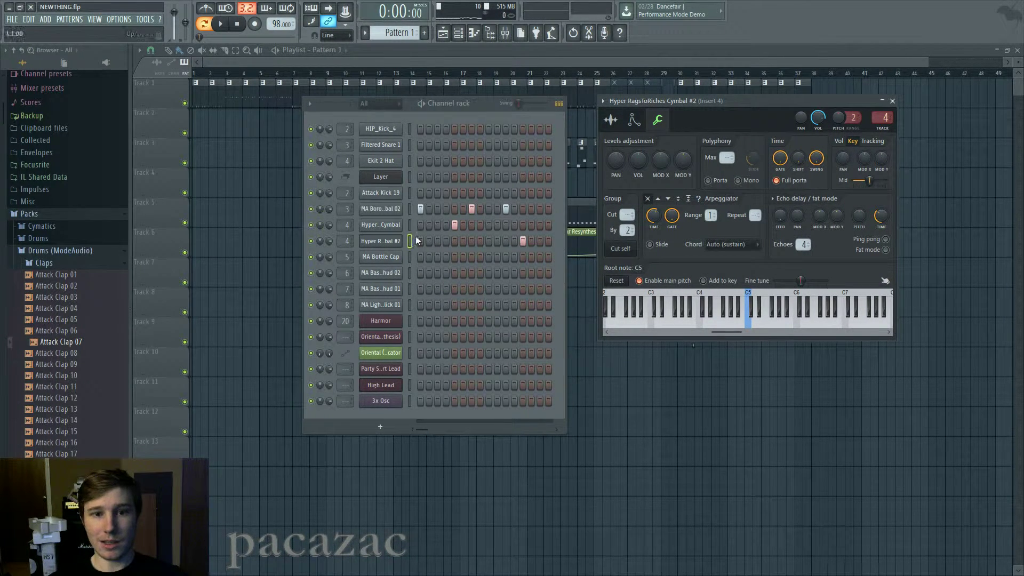
{"action": "left_click", "coordinate": [394, 208]}
{"action": "left_click", "coordinate": [394, 226]}
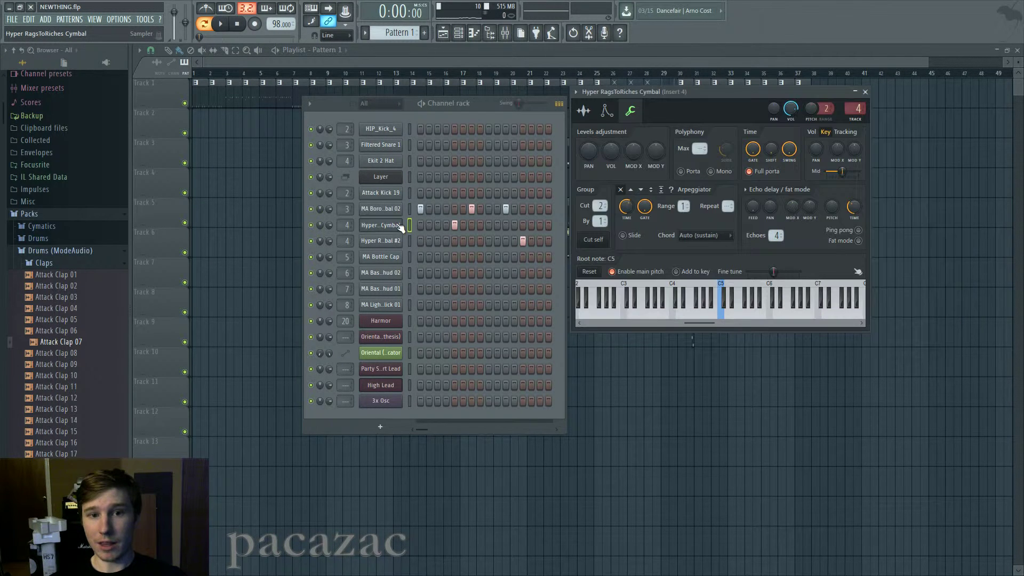
{"action": "left_click", "coordinate": [401, 223]}
{"action": "left_click", "coordinate": [398, 241]}
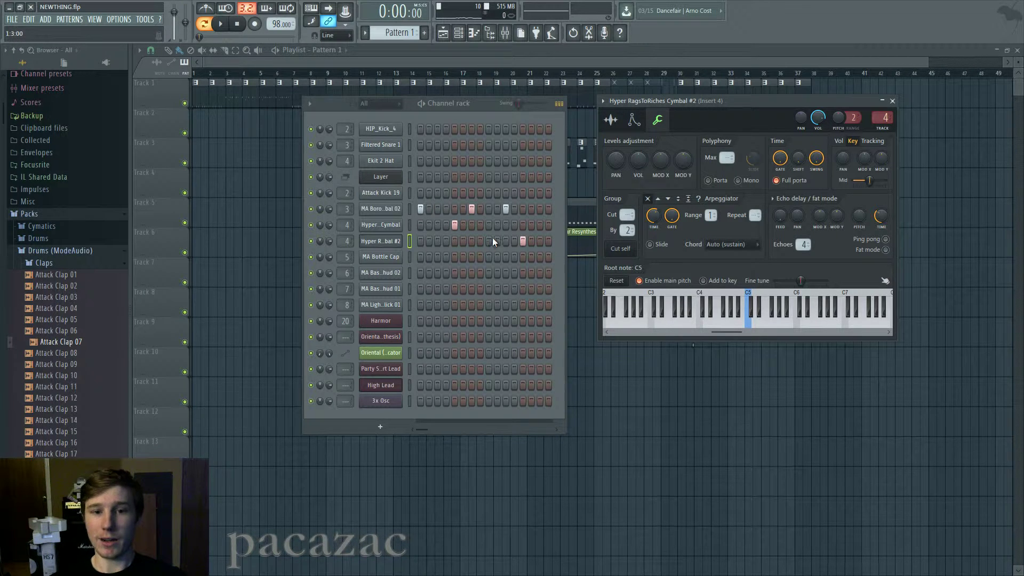
Step: Play and stop Pattern 1 to hear the cymbal cut, then display MA Borough Cymbal 02's Cut 1 setting
{"action": "key", "text": "space"}
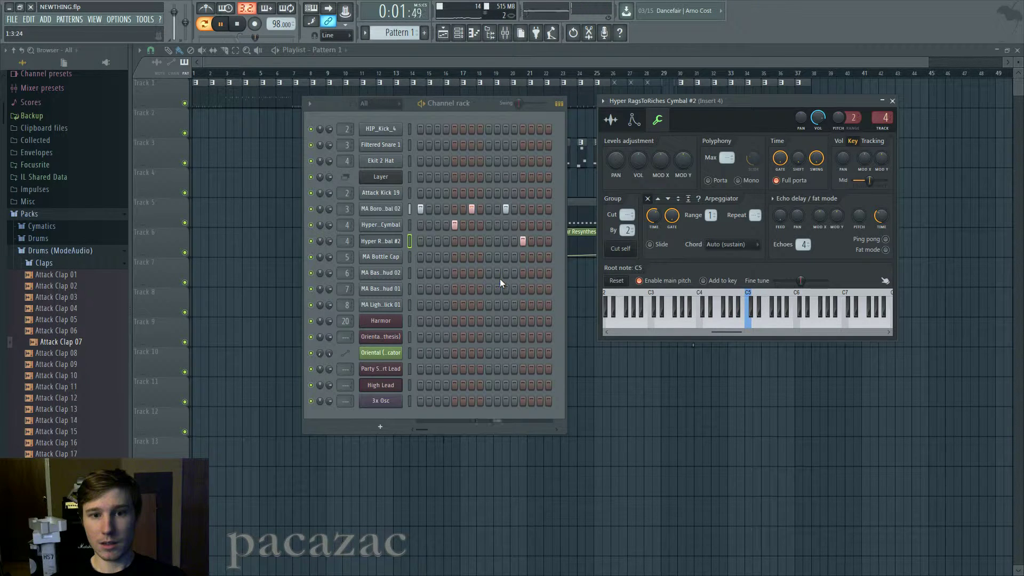
{"action": "key", "text": "space"}
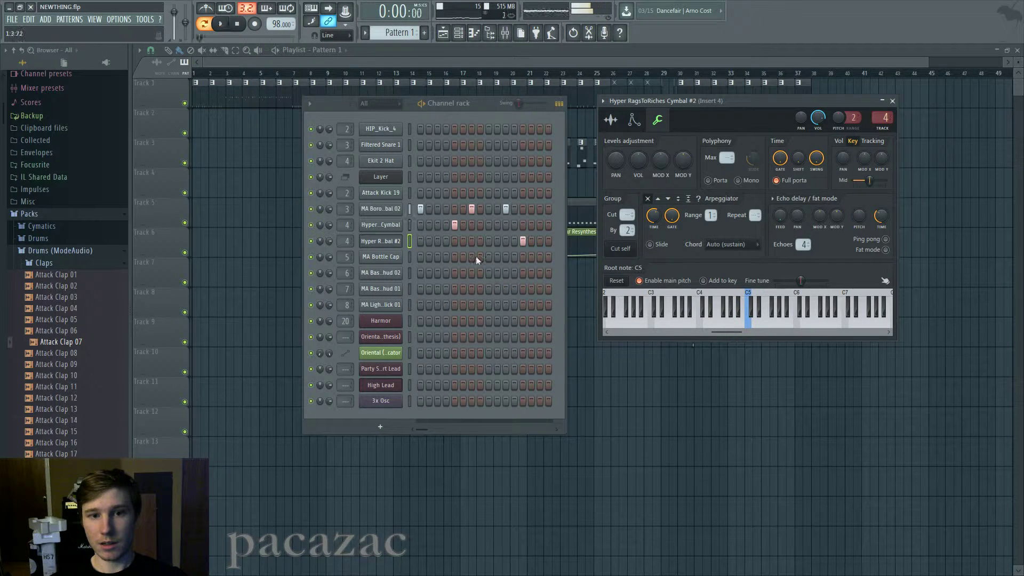
{"action": "left_click", "coordinate": [392, 225]}
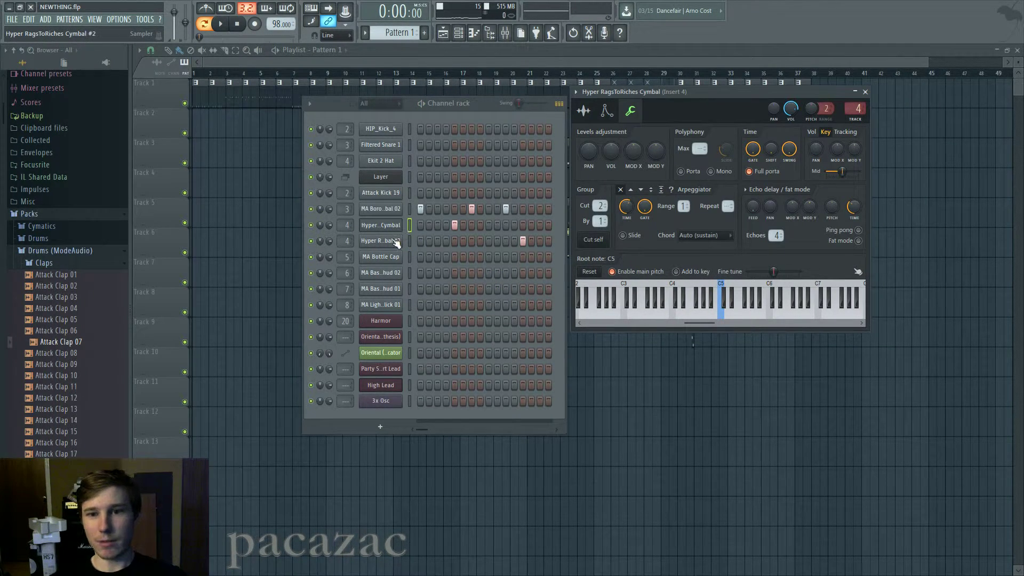
{"action": "left_click", "coordinate": [395, 241]}
{"action": "left_click", "coordinate": [395, 211]}
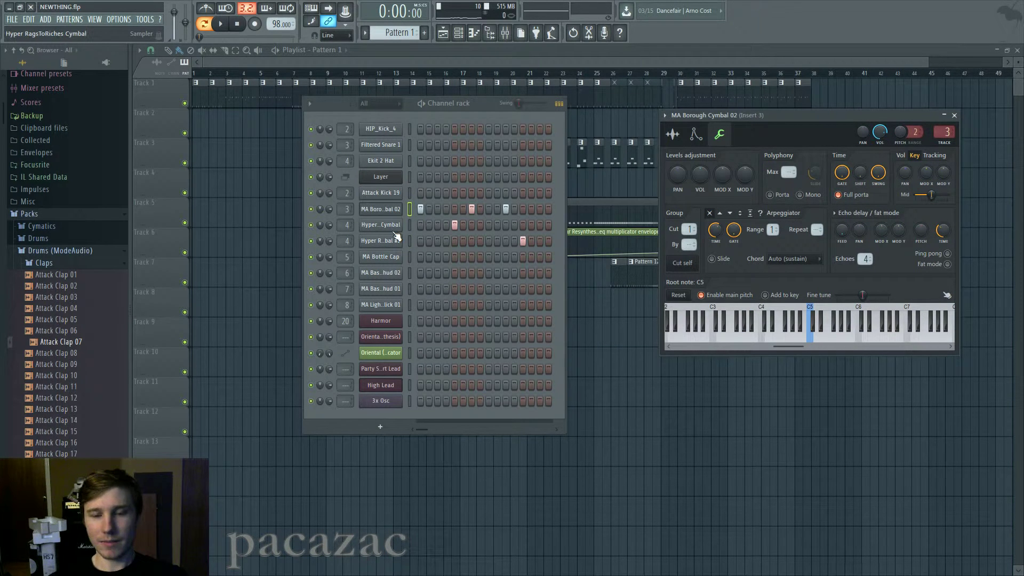
{"action": "left_click_drag", "start_coordinate": [487, 102], "coordinate": [476, 90]}
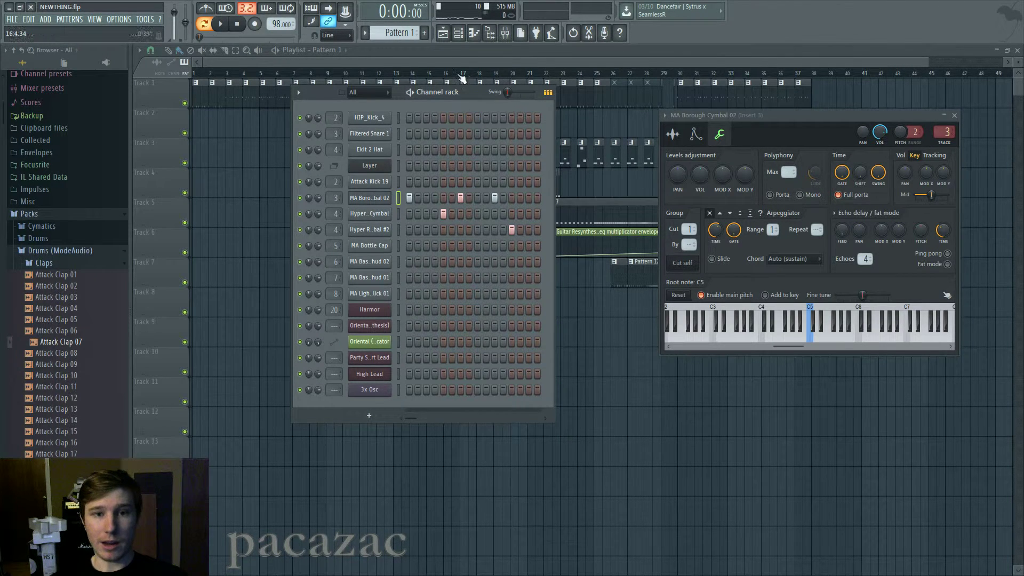
Step: Close the channel rack and cymbal settings, then open the mixer at Insert 3
{"action": "key", "text": "F12"}
{"action": "left_click", "coordinate": [505, 32]}
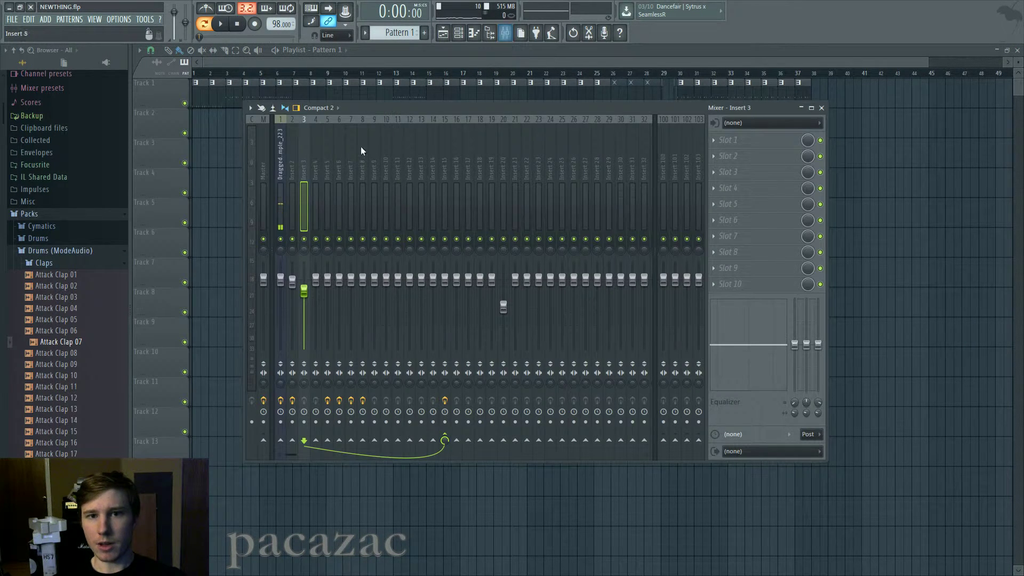